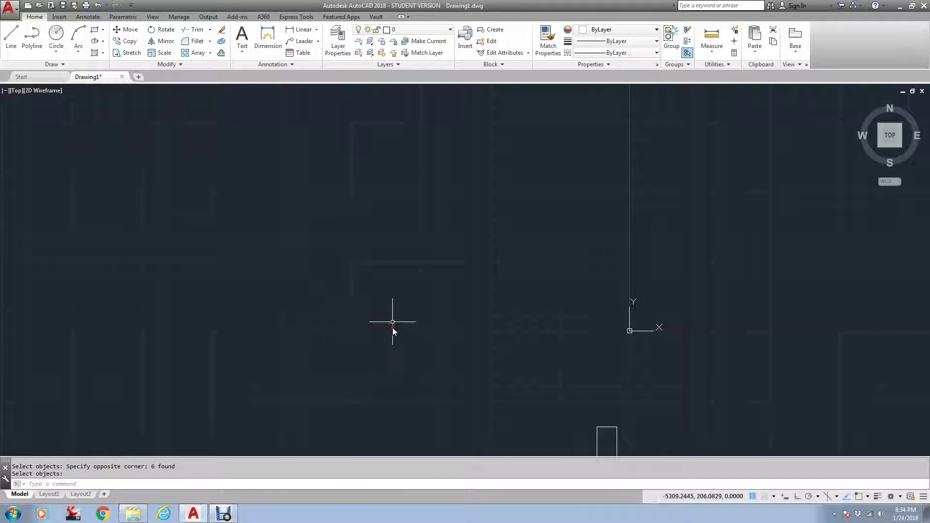
# Step: Erase the small rectangle and the Houston Texas text using a crossing window
pyautogui.scroll(-4, 394, 316)
pyautogui.click(744, 397)
pyautogui.click(339, 217)
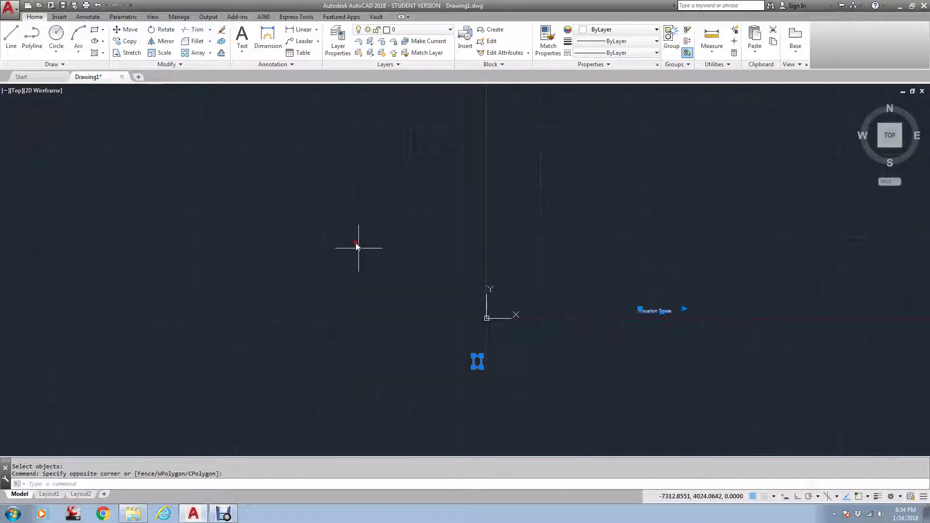
pyautogui.write('e')
pyautogui.press('Return')
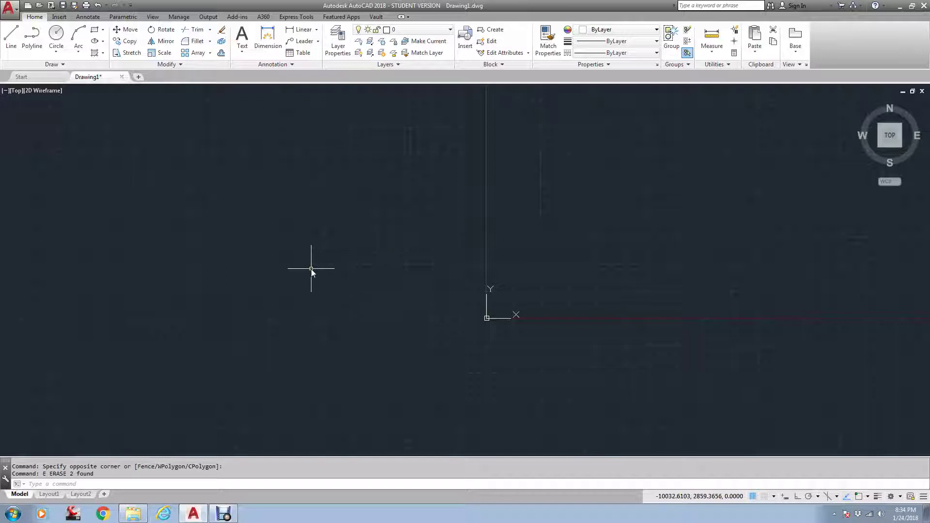
# Step: Switch to the Start page
pyautogui.scroll(-2, 339, 264)
pyautogui.scroll(2, 301, 235)
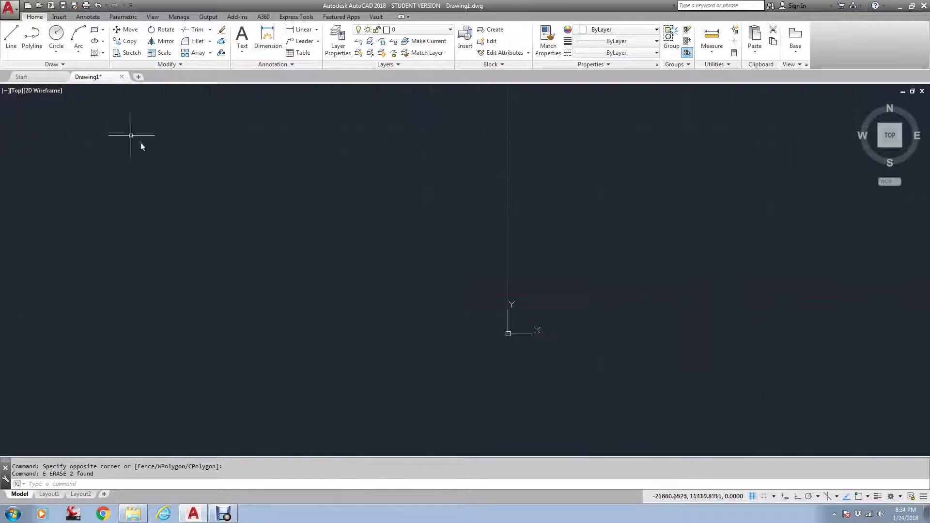
pyautogui.click(57, 78)
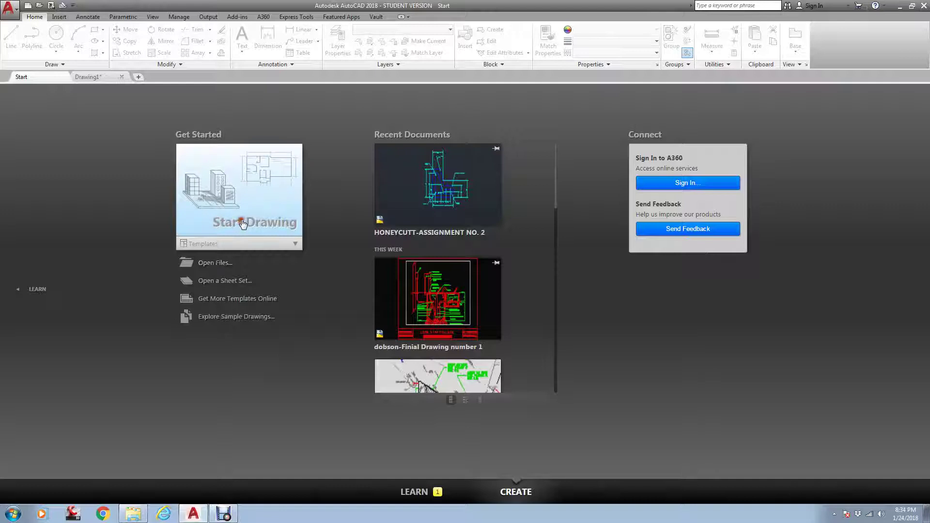
# Step: Start a new drawing, then close Drawing2 without saving it
pyautogui.click(242, 223)
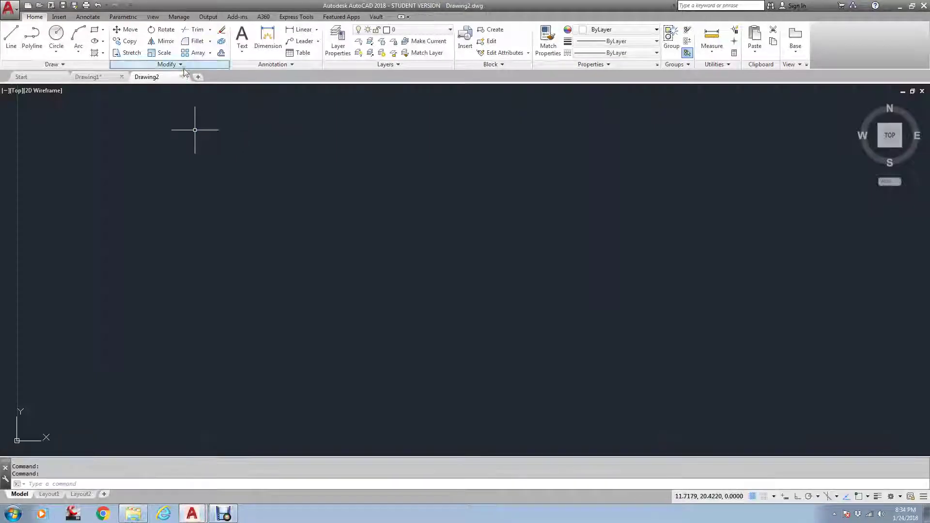
pyautogui.click(183, 77)
pyautogui.click(484, 279)
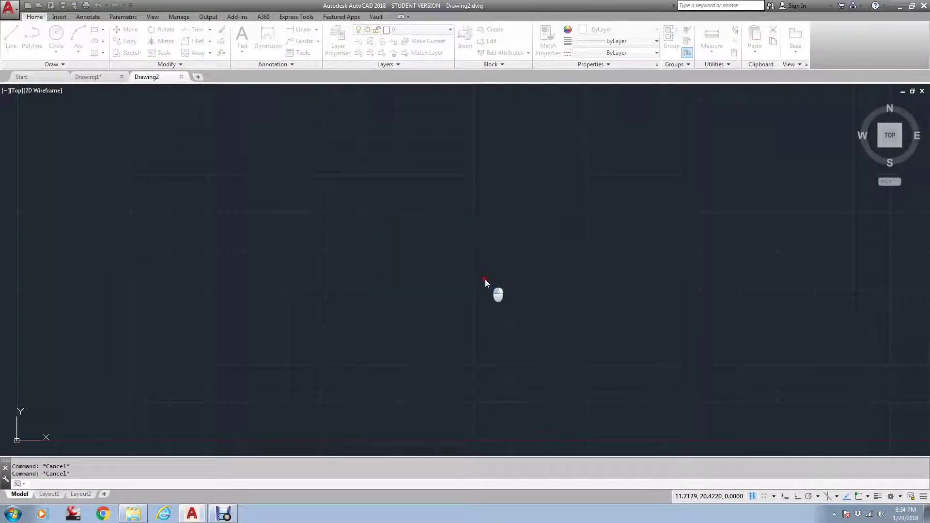
# Step: Browse the Start page's template list, then return to the empty Drawing1
pyautogui.click(25, 77)
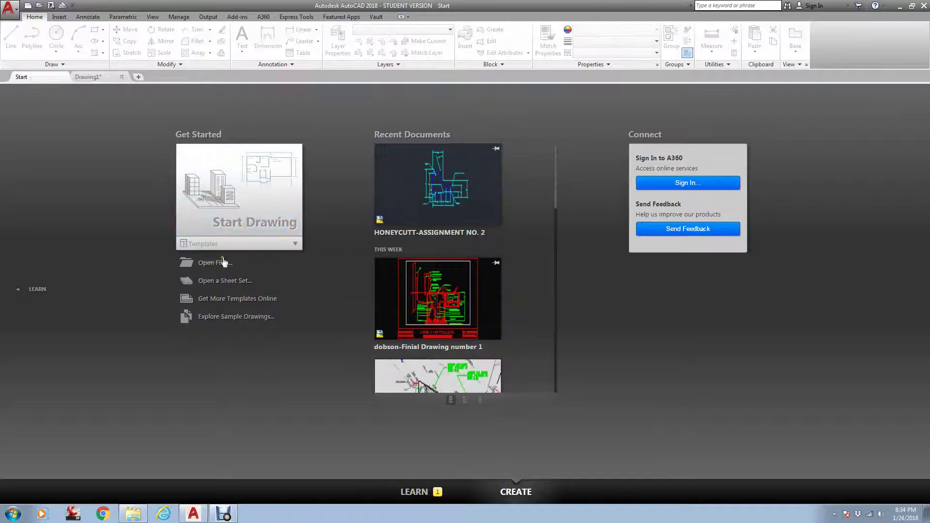
pyautogui.click(209, 245)
pyautogui.click(89, 77)
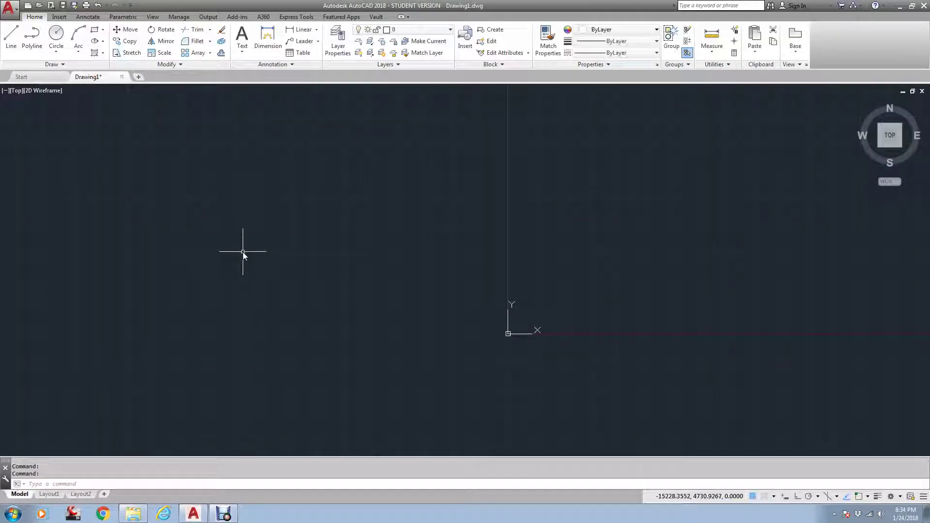
pyautogui.scroll(-2, 322, 245)
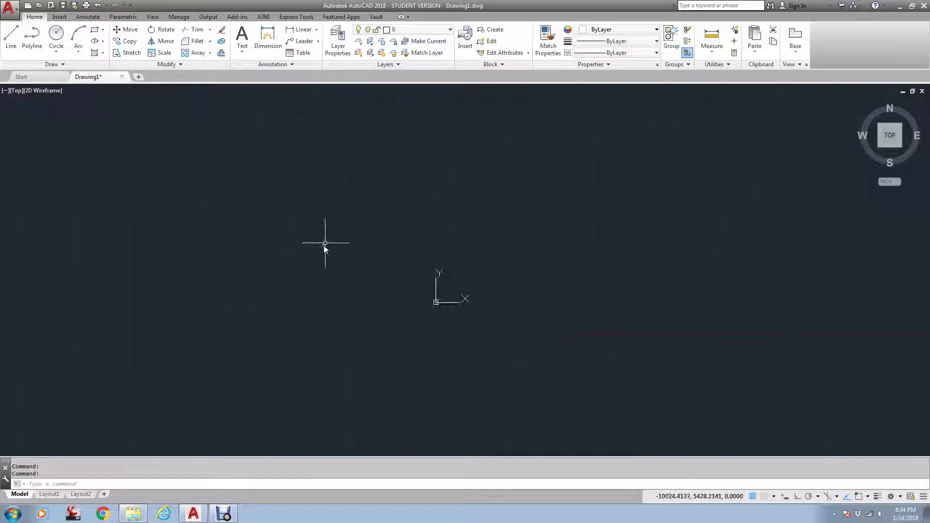
pyautogui.scroll(4, 322, 245)
pyautogui.scroll(-2, 324, 243)
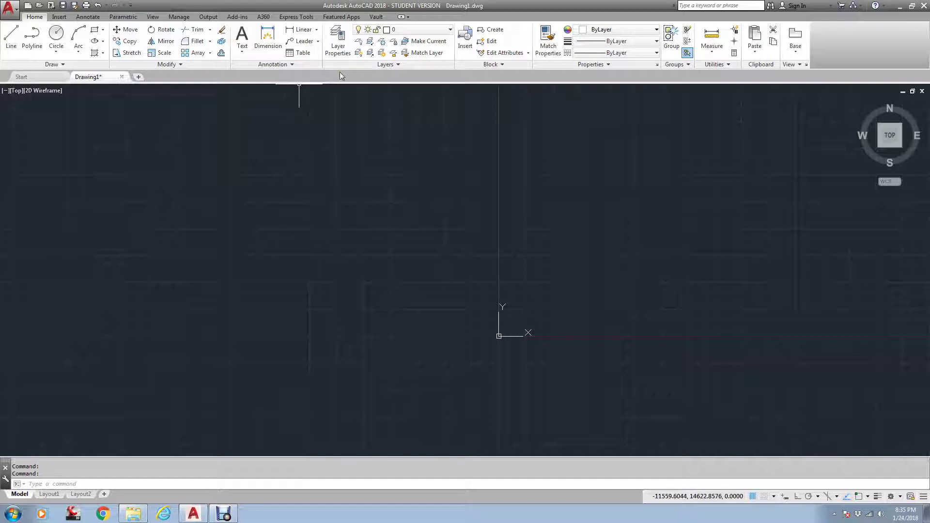
# Step: Add 22 new layers (Layer1–Layer22) in Layer Properties
pyautogui.click(336, 46)
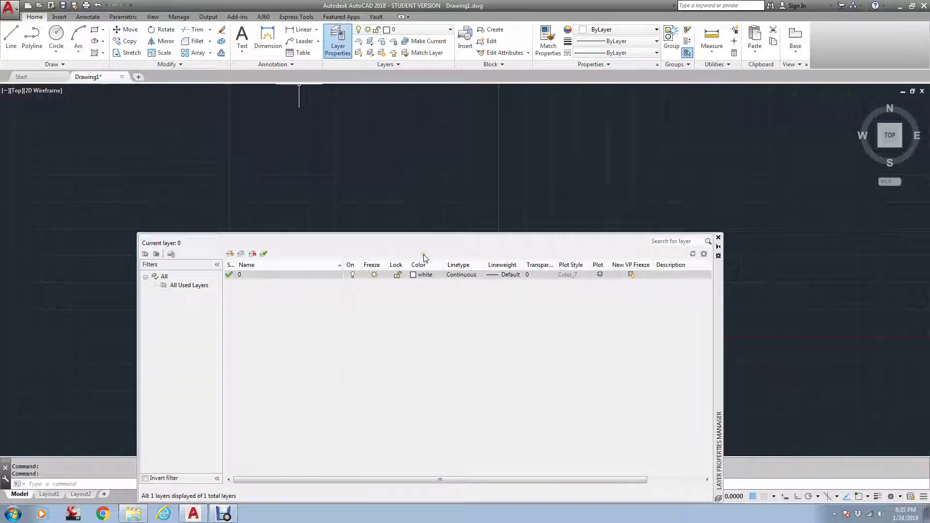
pyautogui.click(230, 254)
pyautogui.click(230, 254)
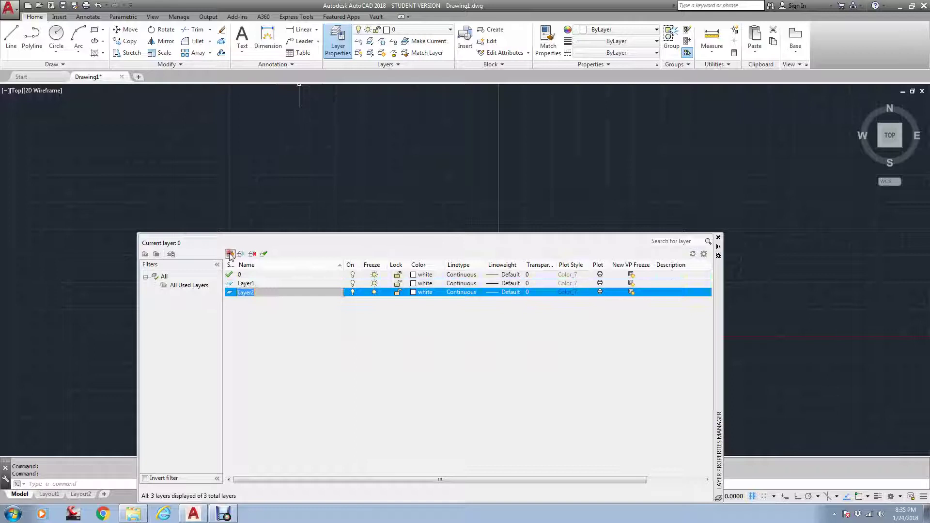
pyautogui.click(231, 254)
pyautogui.click(230, 254)
pyautogui.click(230, 254)
pyautogui.click(231, 254)
pyautogui.click(230, 254)
pyautogui.click(230, 253)
pyautogui.click(230, 254)
pyautogui.click(230, 253)
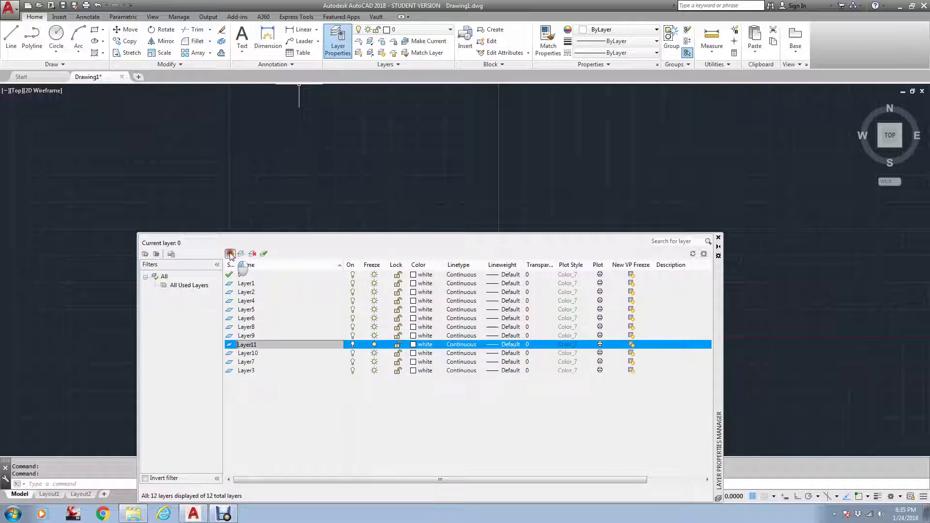
pyautogui.click(230, 254)
pyautogui.click(231, 254)
pyautogui.click(231, 254)
pyautogui.click(231, 254)
pyautogui.click(231, 254)
pyautogui.click(231, 254)
pyautogui.click(230, 254)
pyautogui.click(231, 254)
pyautogui.click(231, 254)
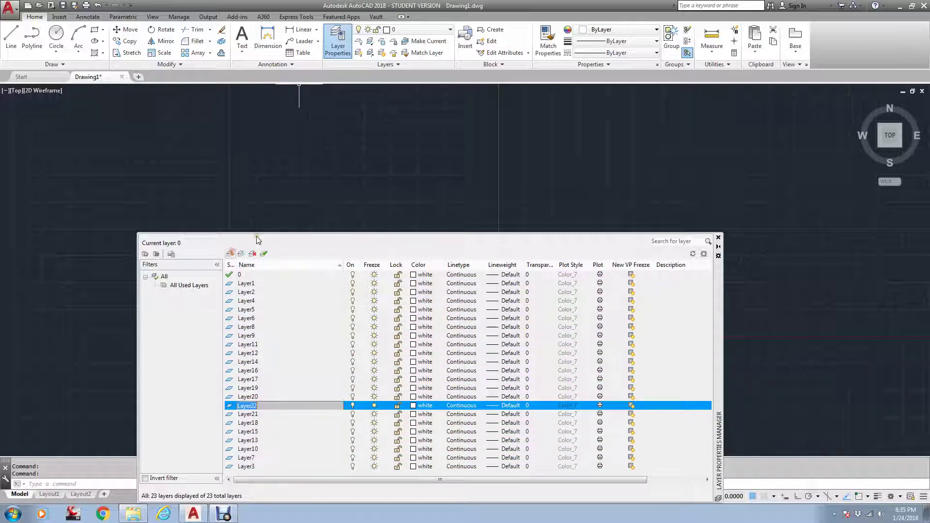
# Step: Reopen layers with LAYER and load every linetype from acad.lin via Layer3's linetype
pyautogui.click(717, 238)
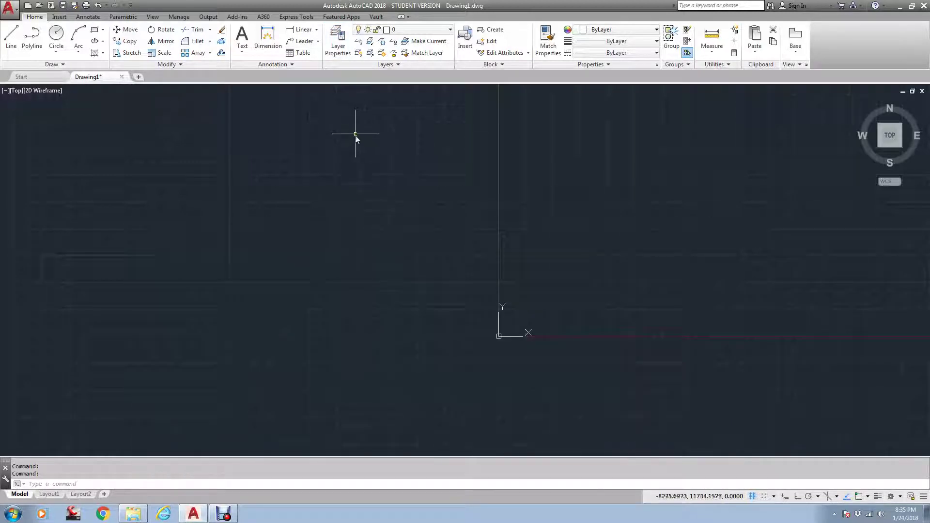
pyautogui.write('layer')
pyautogui.press('Return')
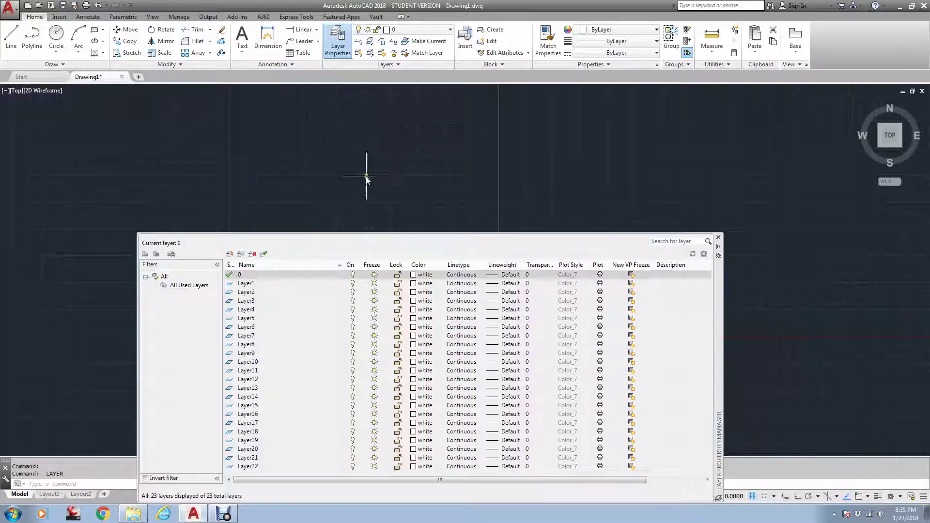
pyautogui.click(462, 300)
pyautogui.click(504, 342)
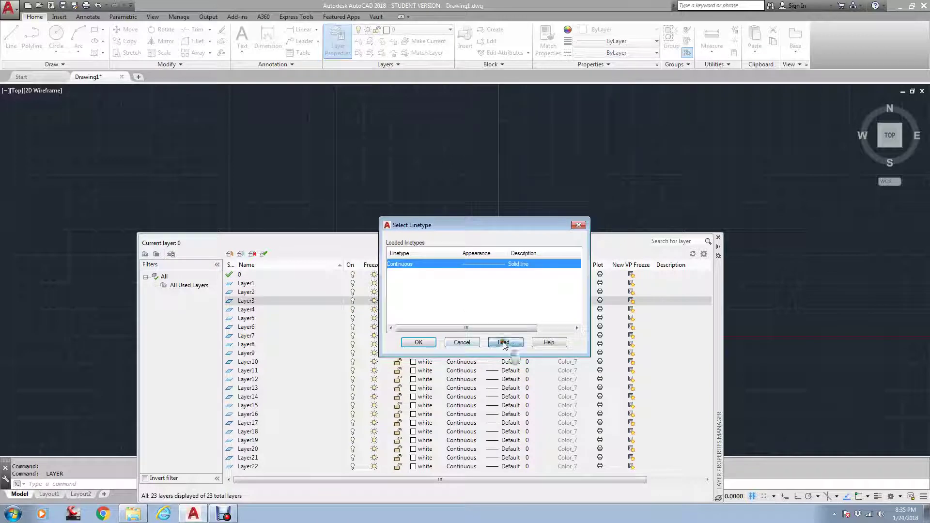
pyautogui.rightClick(425, 274)
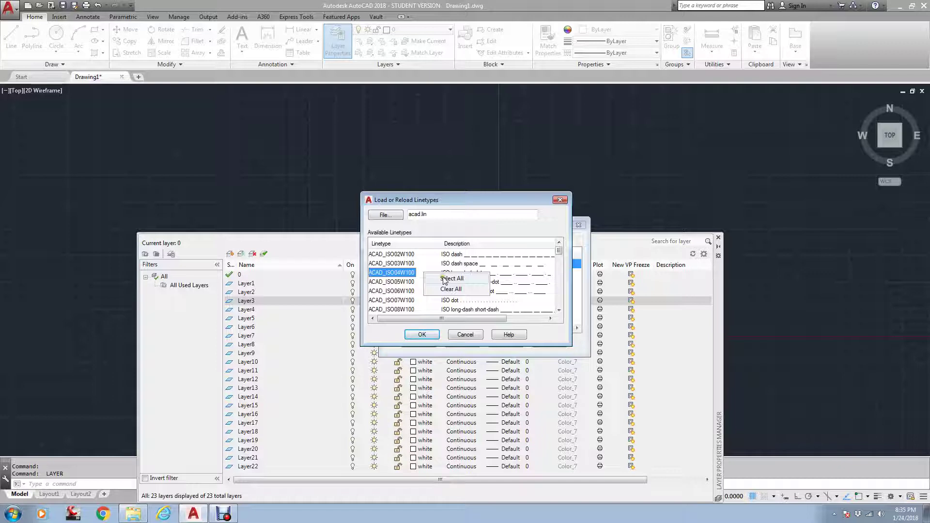
pyautogui.click(450, 278)
pyautogui.click(422, 334)
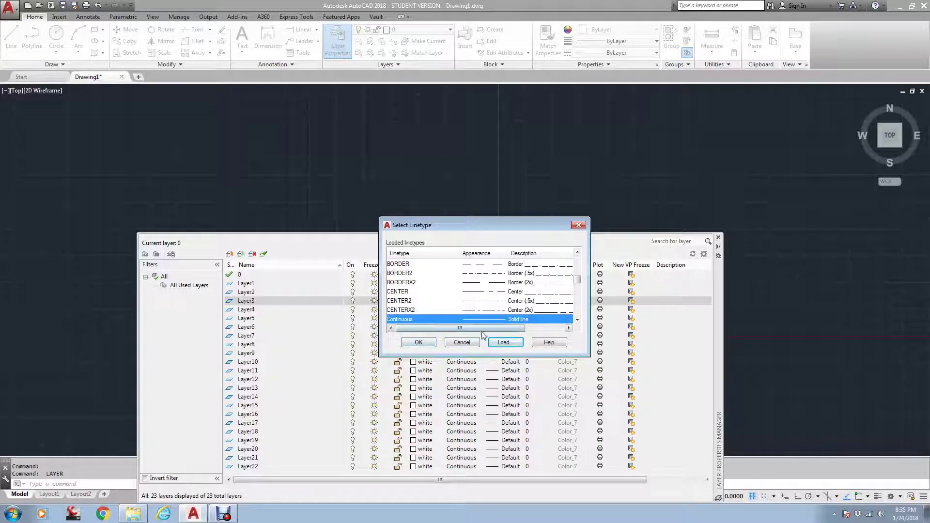
pyautogui.click(418, 342)
# Step: Review Layer8's available linetypes and close without changing it
pyautogui.click(462, 345)
pyautogui.click(461, 345)
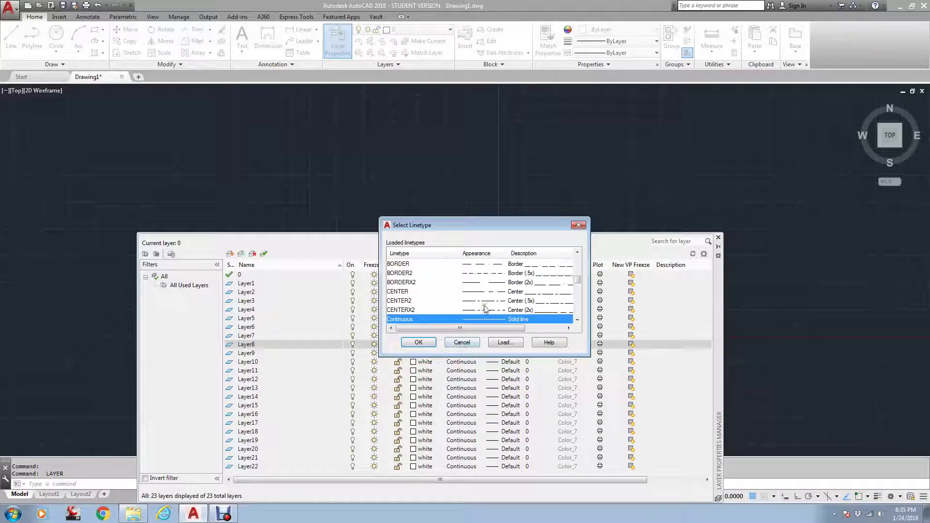
pyautogui.moveTo(577, 286); pyautogui.dragTo(595, 250)
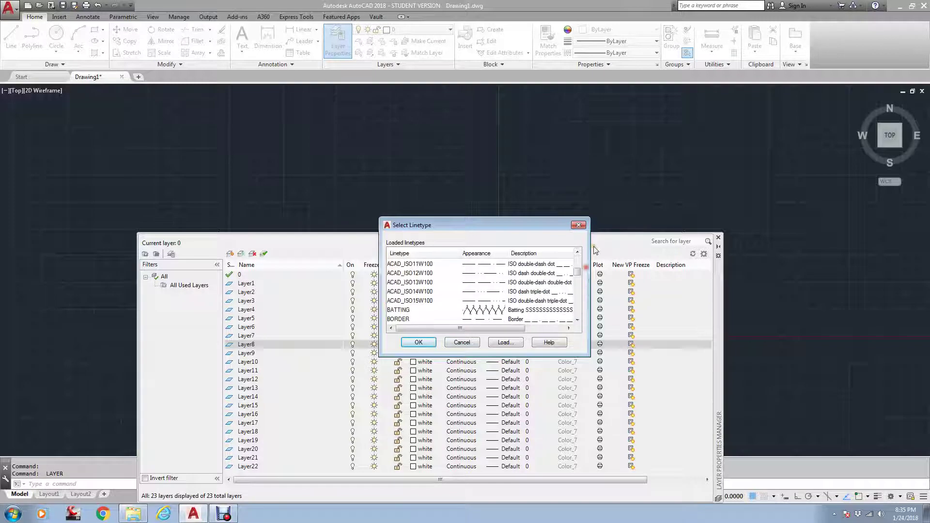
pyautogui.click(578, 225)
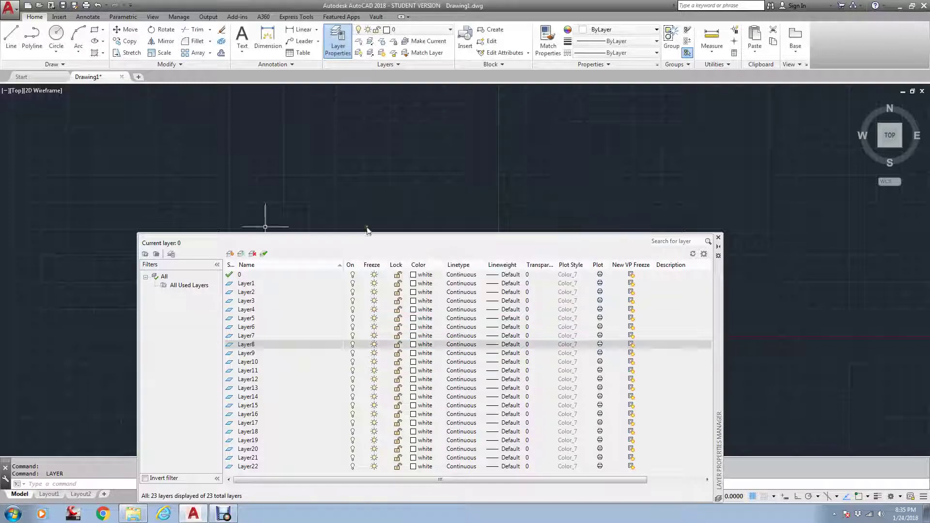
# Step: Set length and angle precision to 0.0 and insertion scale to Unitless in Drawing Units
pyautogui.click(718, 238)
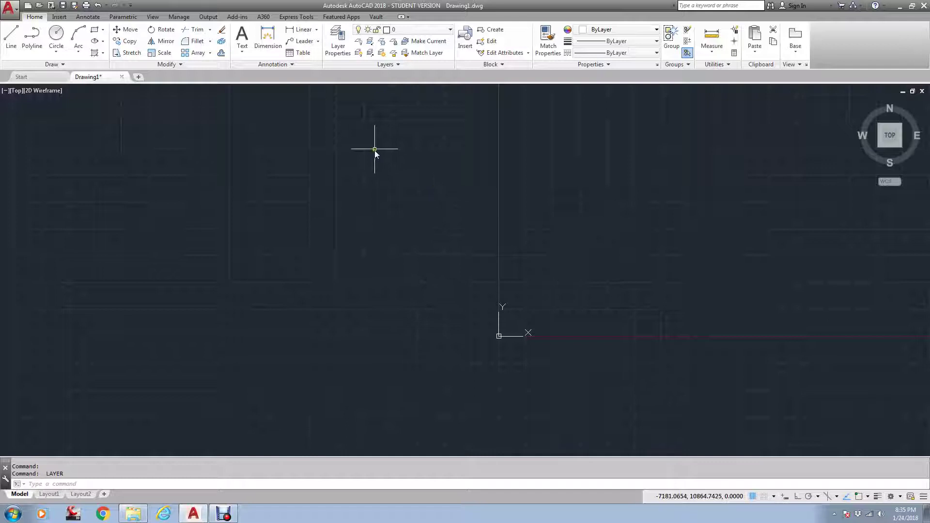
pyautogui.write('un')
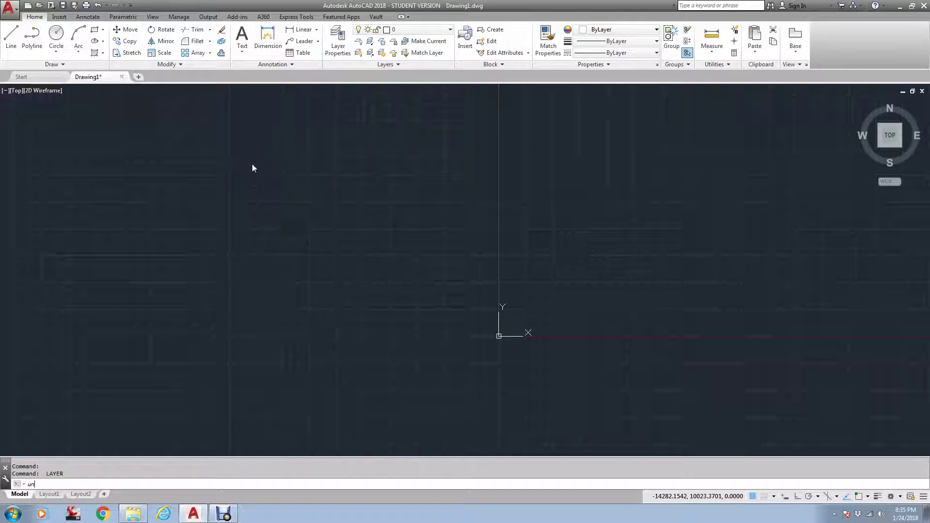
pyautogui.press('Return')
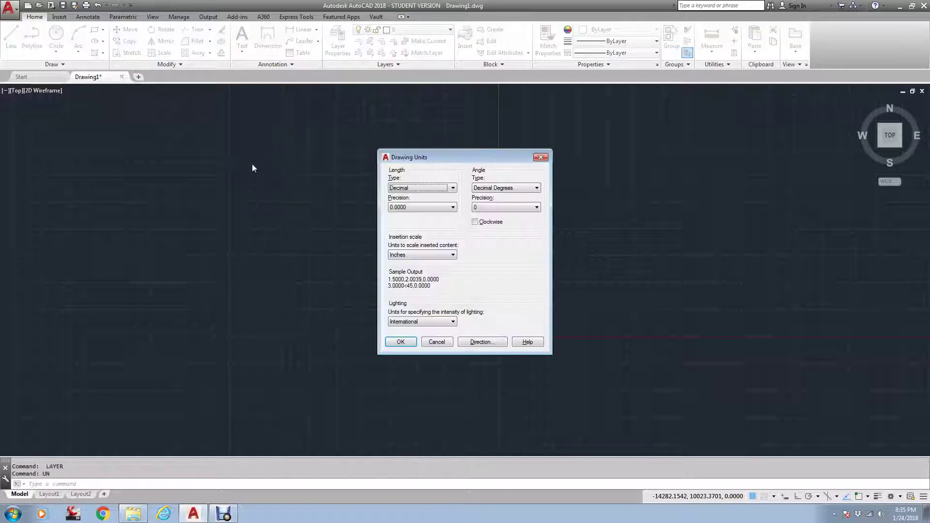
pyautogui.click(411, 208)
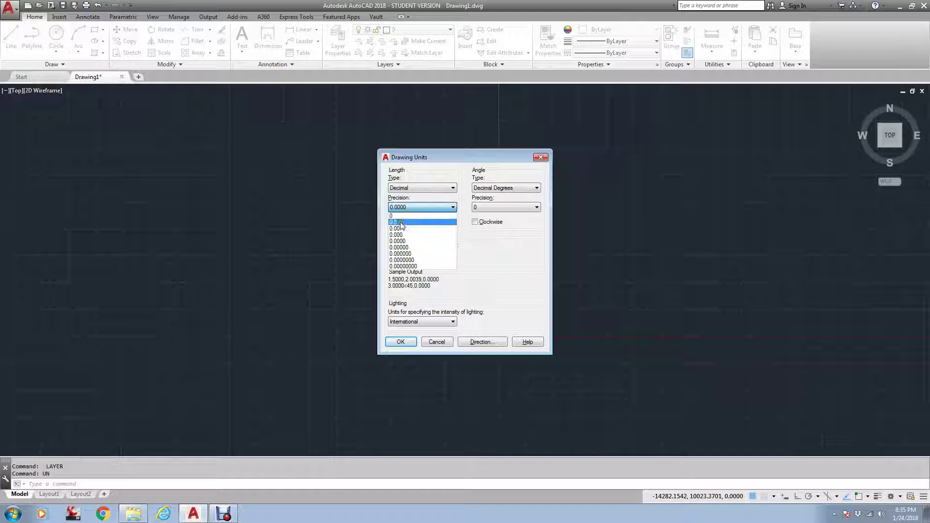
pyautogui.click(407, 223)
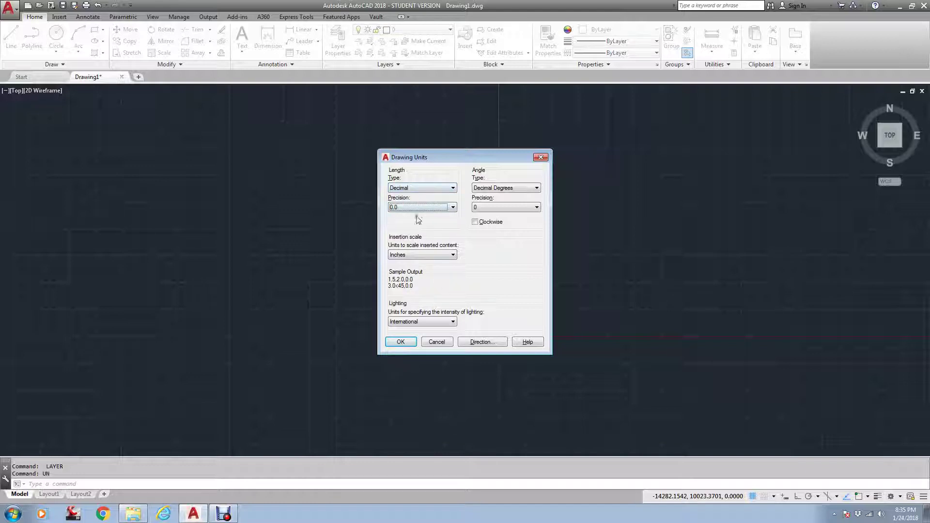
pyautogui.click(413, 255)
pyautogui.click(402, 264)
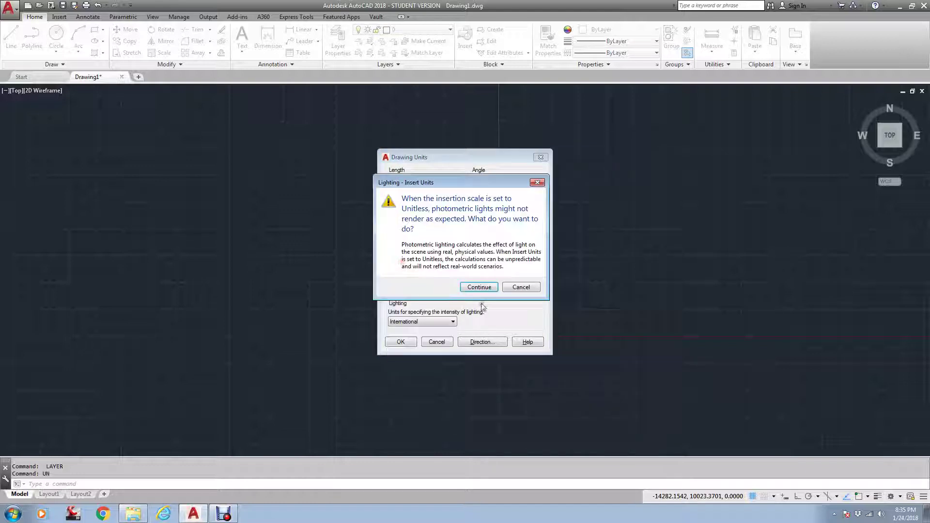
pyautogui.click(480, 287)
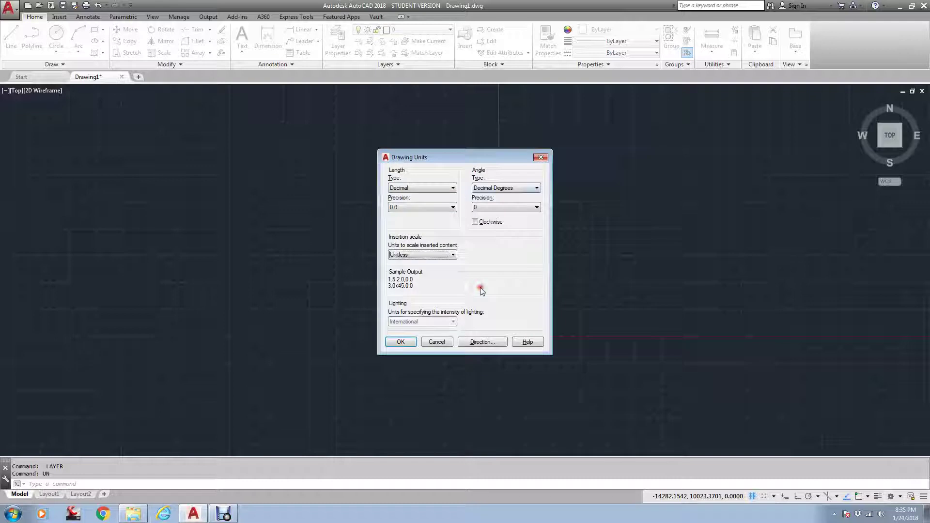
pyautogui.click(488, 207)
pyautogui.click(488, 221)
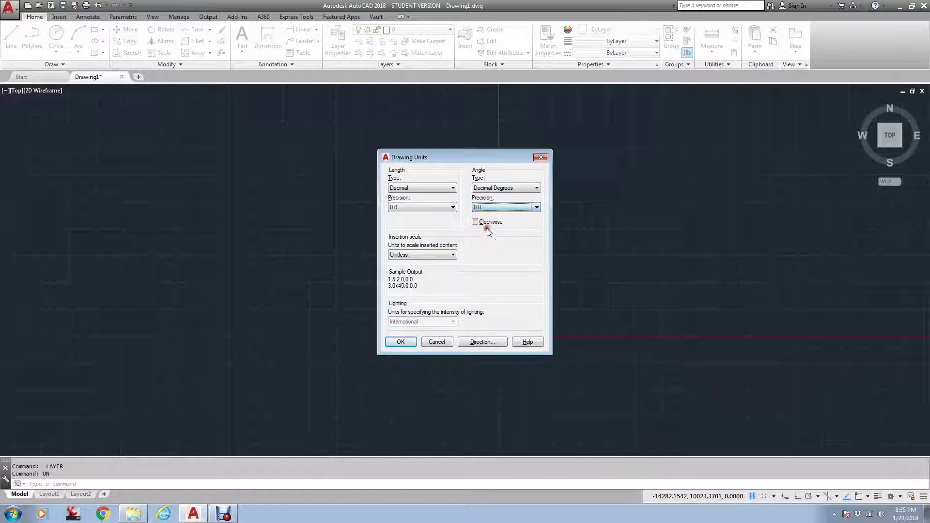
pyautogui.click(401, 342)
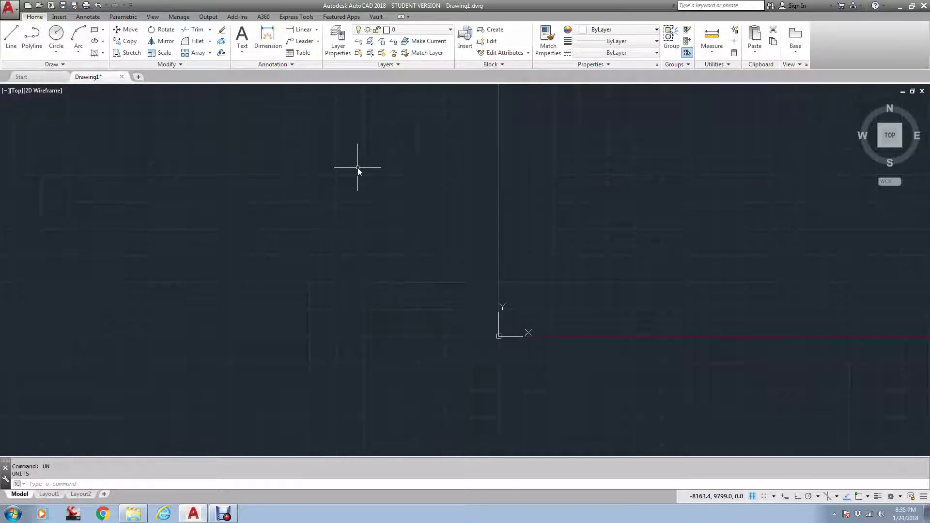
# Step: Create a text style named randy with the Bell MT font and apply it
pyautogui.write('style')
pyautogui.press('Return')
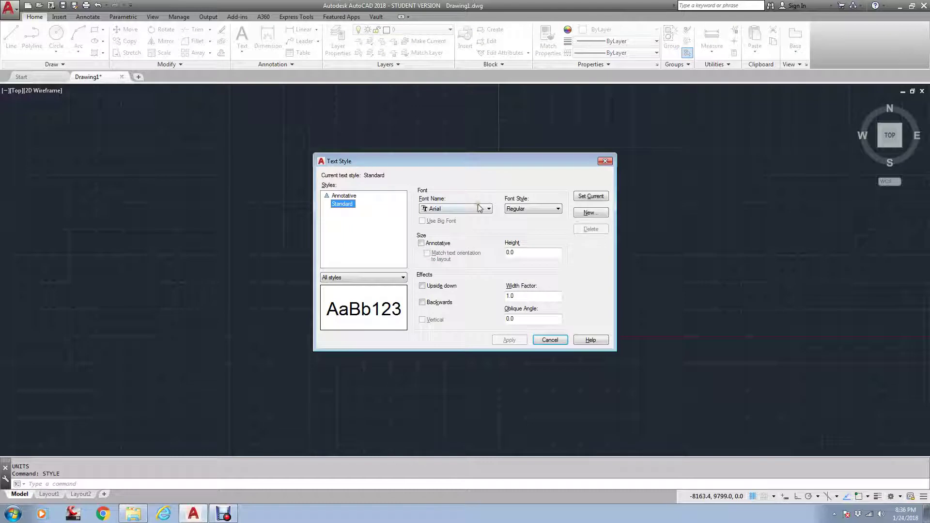
pyautogui.click(597, 214)
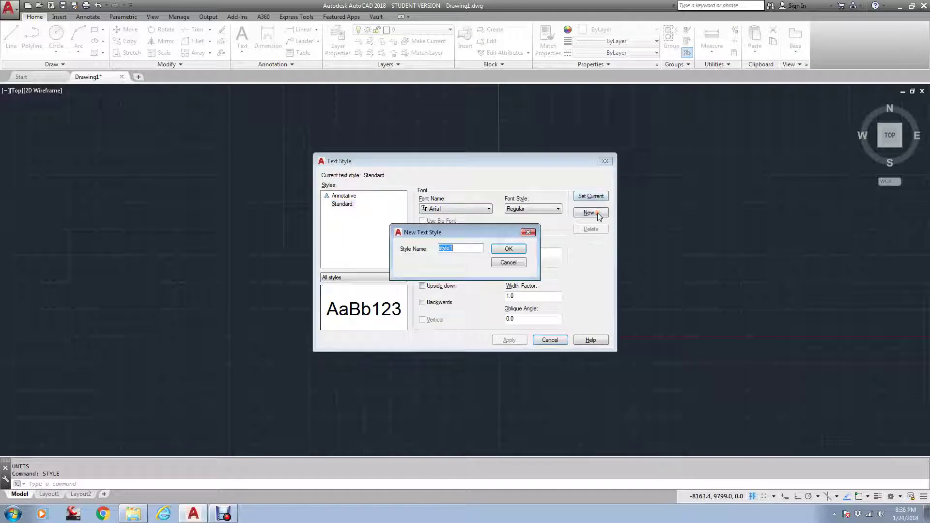
pyautogui.write('randy')
pyautogui.click(515, 249)
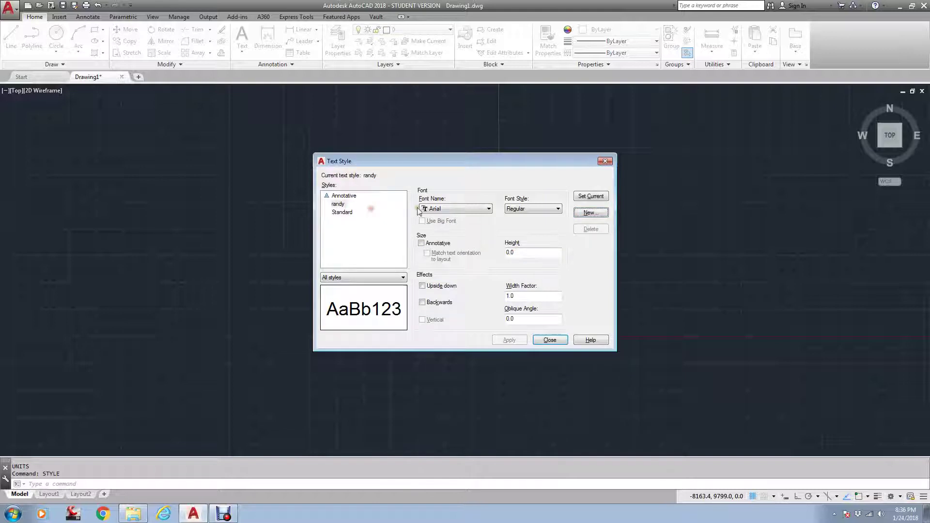
pyautogui.click(419, 209)
pyautogui.click(451, 333)
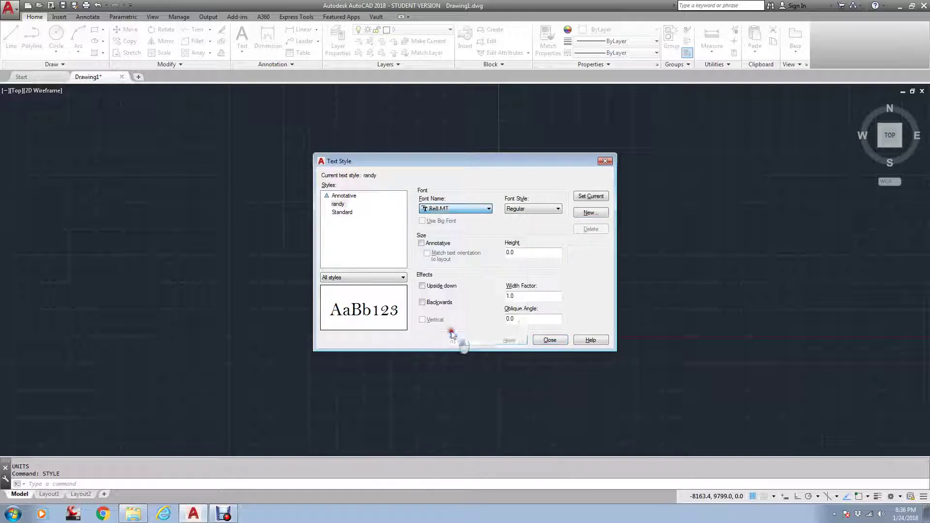
pyautogui.click(513, 339)
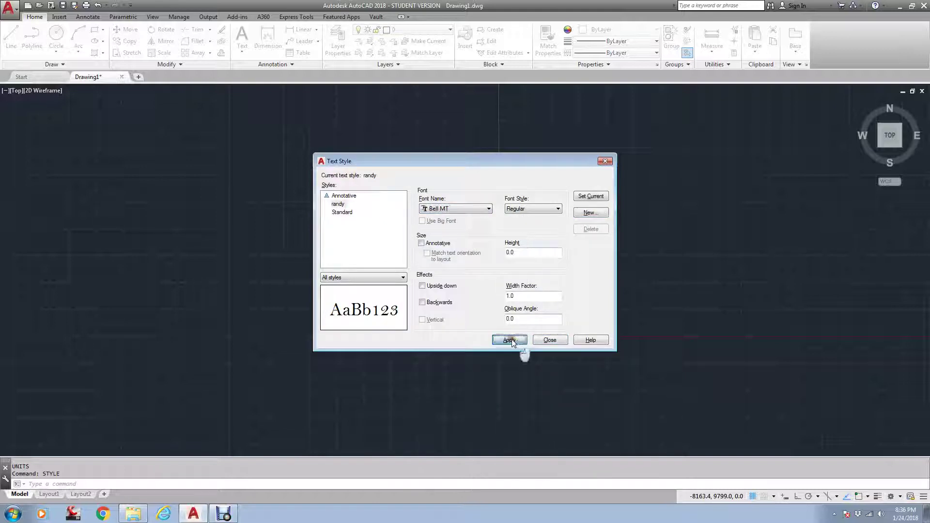
pyautogui.click(550, 340)
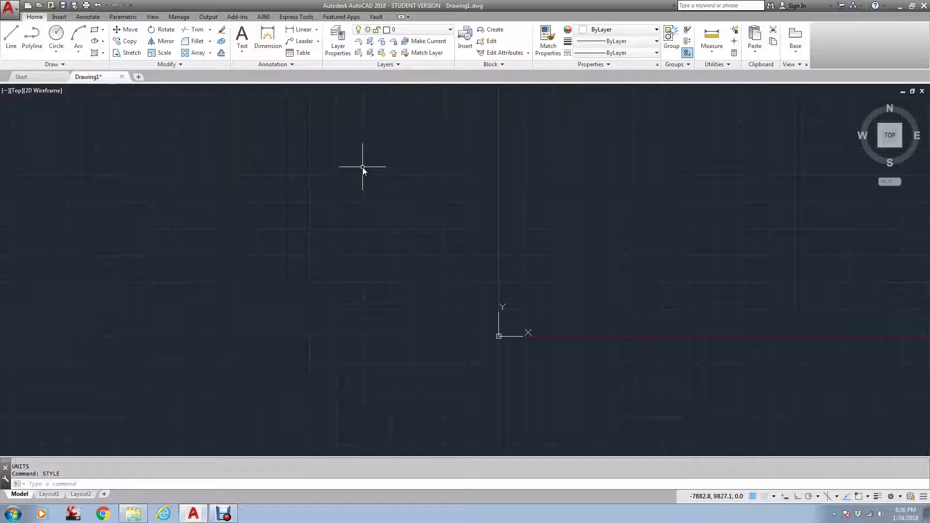
# Step: Start SAVE and set the file type to AutoCAD Drawing Template (*.dwt)
pyautogui.write('save')
pyautogui.press('Return')
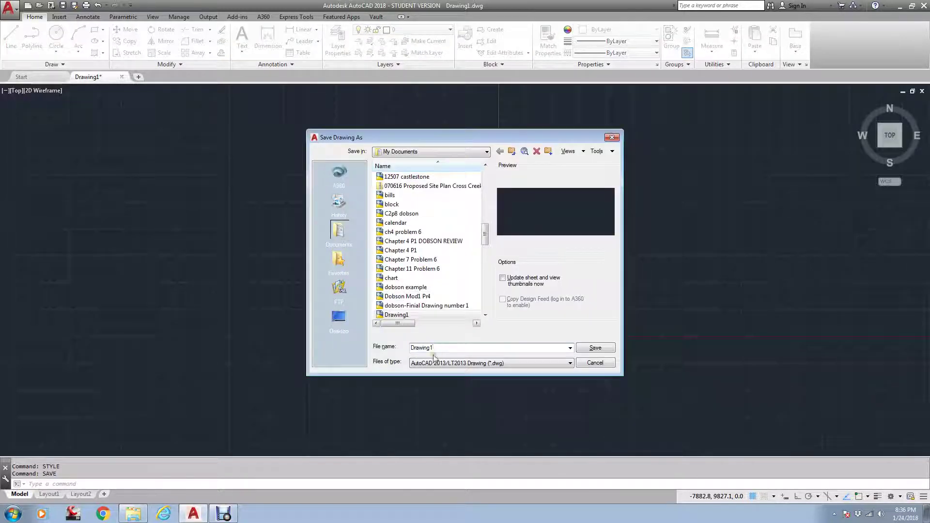
pyautogui.click(438, 348)
pyautogui.doubleClick(438, 348)
pyautogui.write('randys te')
pyautogui.press('BackSpace')
pyautogui.press('BackSpace')
pyautogui.press('BackSpace')
pyautogui.press('BackSpace')
pyautogui.press('BackSpace')
pyautogui.press('BackSpace')
pyautogui.press('BackSpace')
pyautogui.press('BackSpace')
pyautogui.press('BackSpace')
pyautogui.click(567, 363)
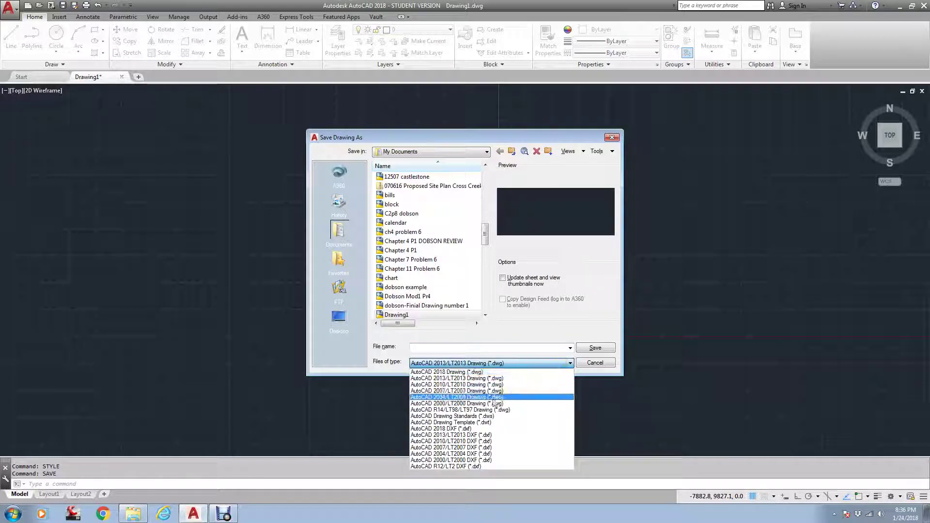
pyautogui.click(466, 423)
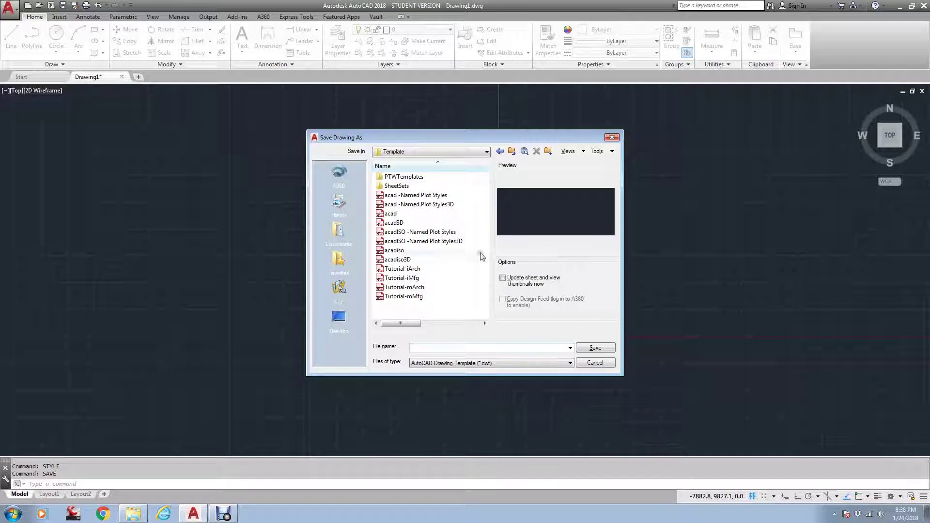
# Step: Enter a file name in the Template folder and decline overwriting the existing file
pyautogui.click(405, 152)
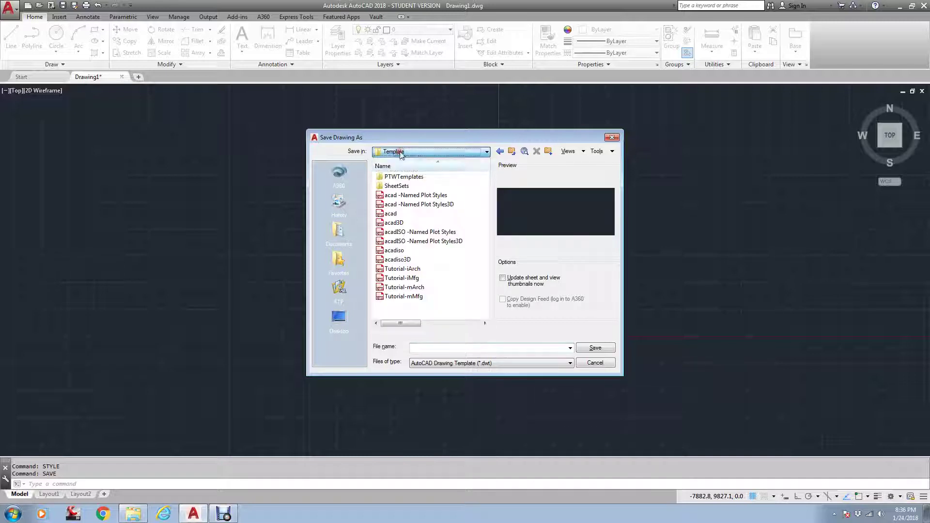
pyautogui.click(447, 349)
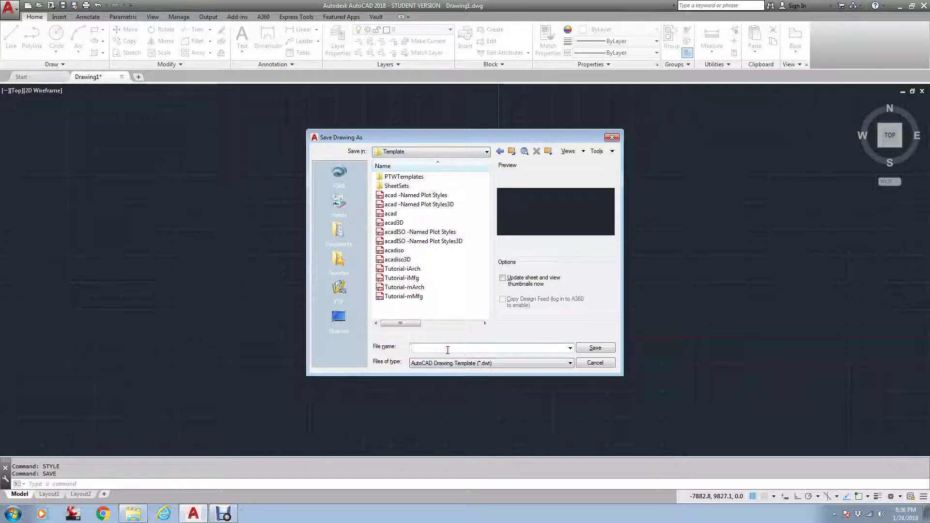
pyautogui.write('randys test template')
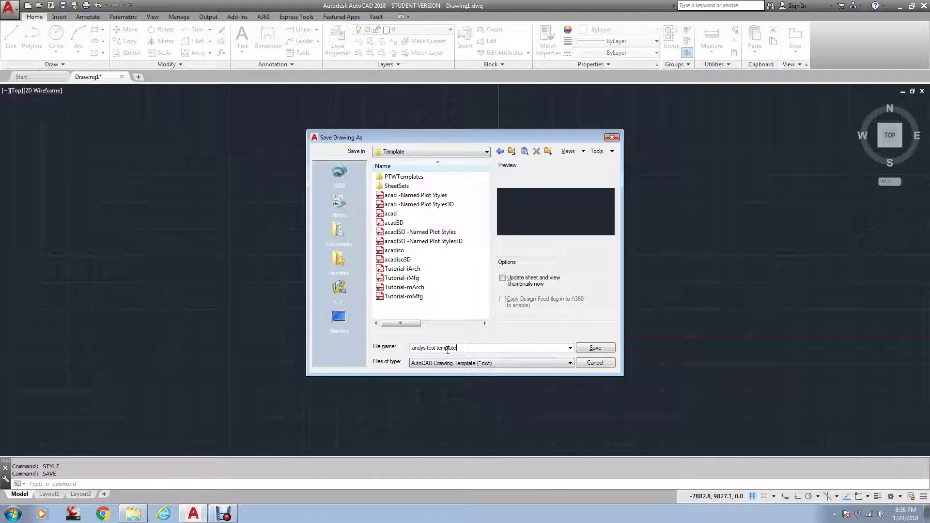
pyautogui.scroll(-1, 570, 349)
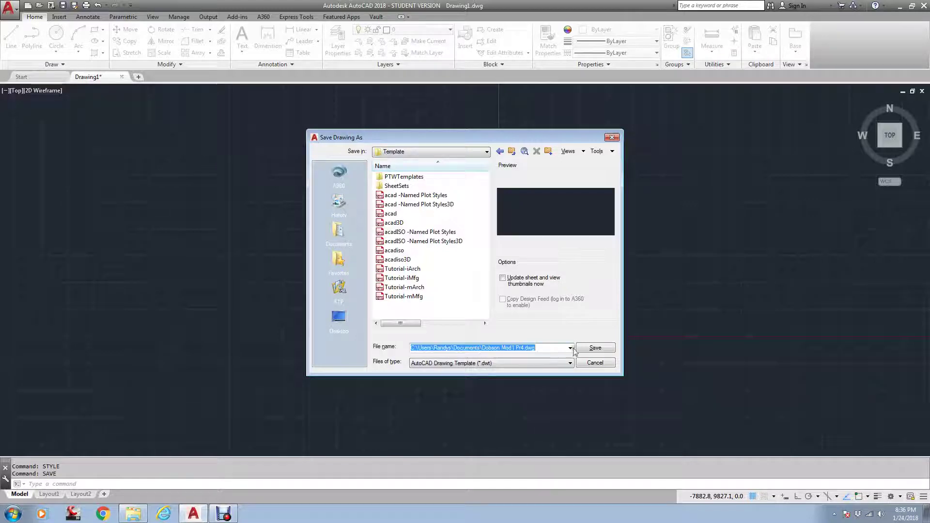
pyautogui.click(600, 348)
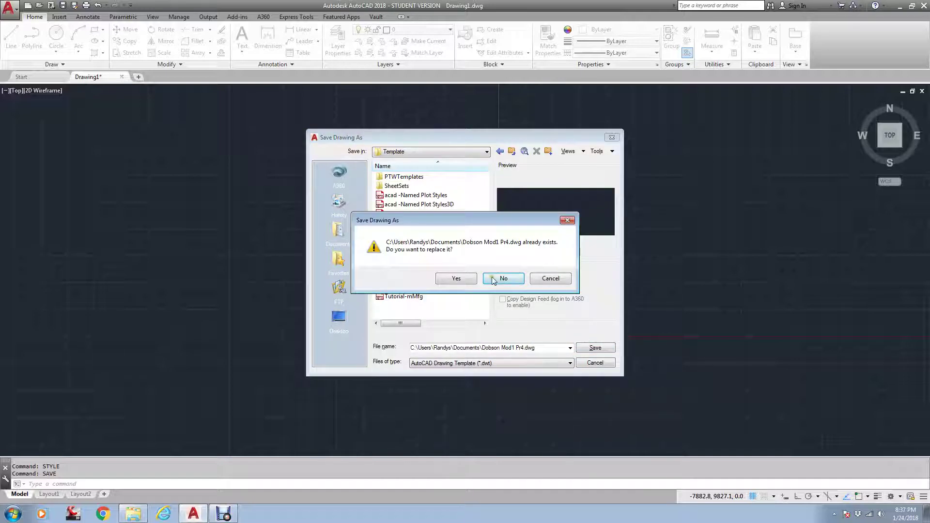
pyautogui.click(548, 277)
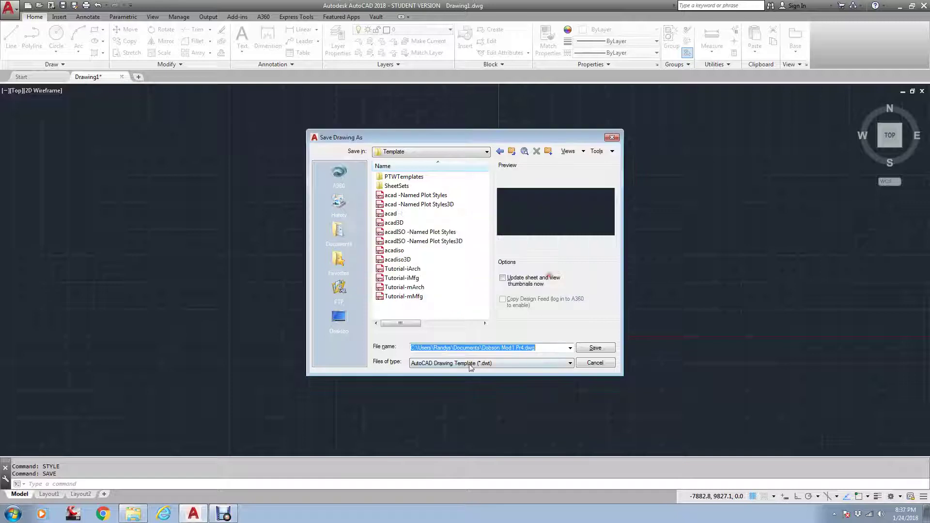
pyautogui.moveTo(550, 347); pyautogui.dragTo(322, 347)
# Step: Save the template as randys.dwt with English measurement, then close its tab
pyautogui.write('randy')
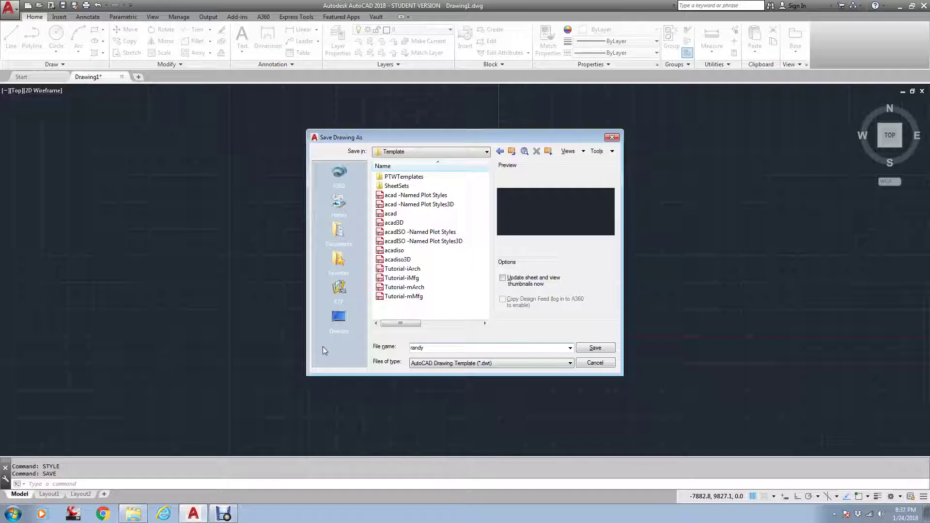
pyautogui.press('Return')
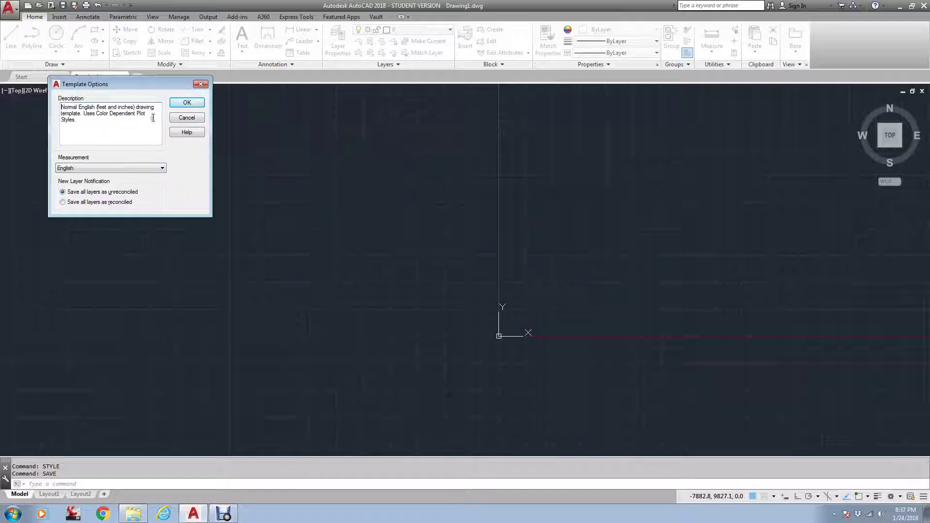
pyautogui.click(192, 103)
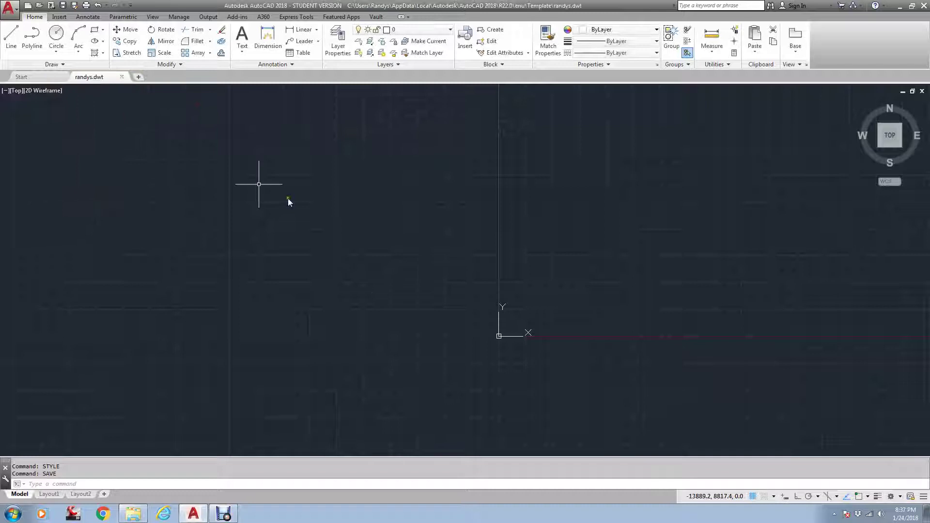
pyautogui.click(122, 77)
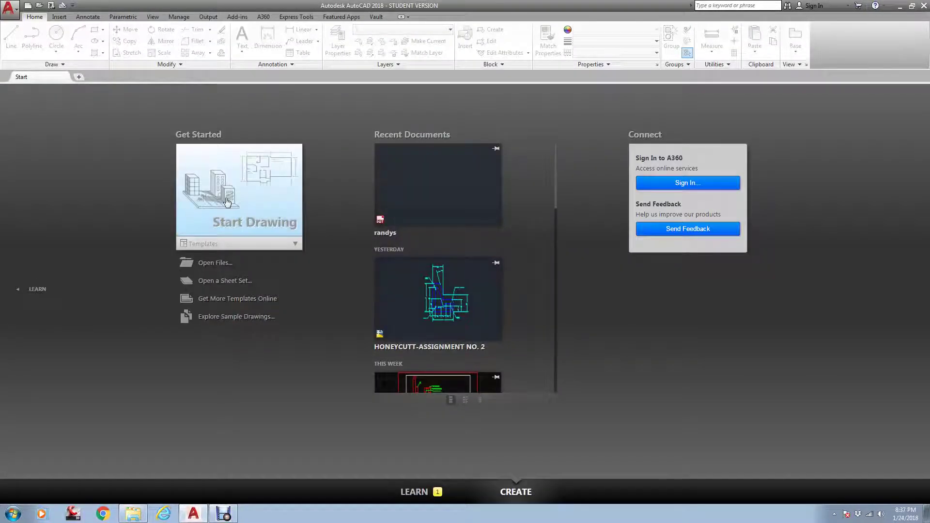
# Step: Start a new Drawing3 and inspect layer 0's linetype in Layer Properties
pyautogui.click(245, 214)
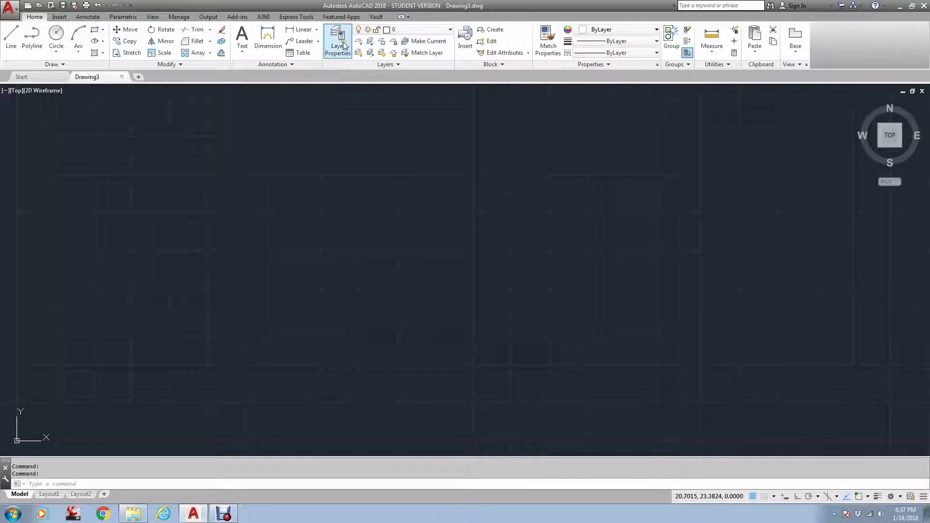
pyautogui.click(341, 45)
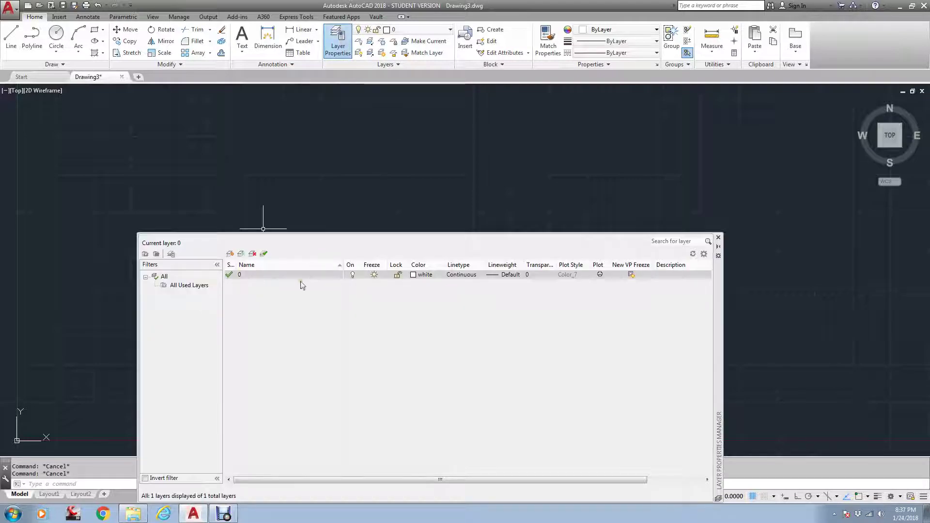
pyautogui.click(472, 275)
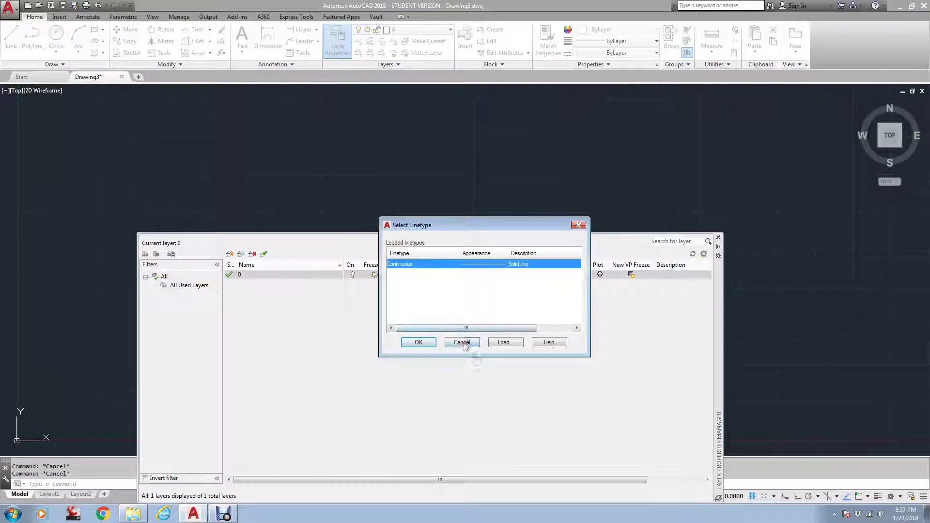
pyautogui.click(473, 343)
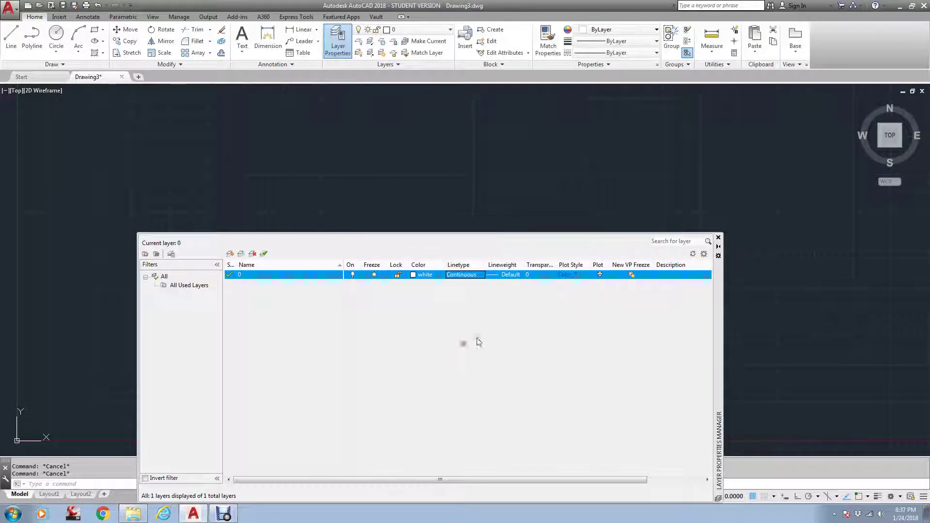
pyautogui.click(718, 238)
# Step: Check Drawing3's text styles with STYLE, which shows only Standard
pyautogui.write('style')
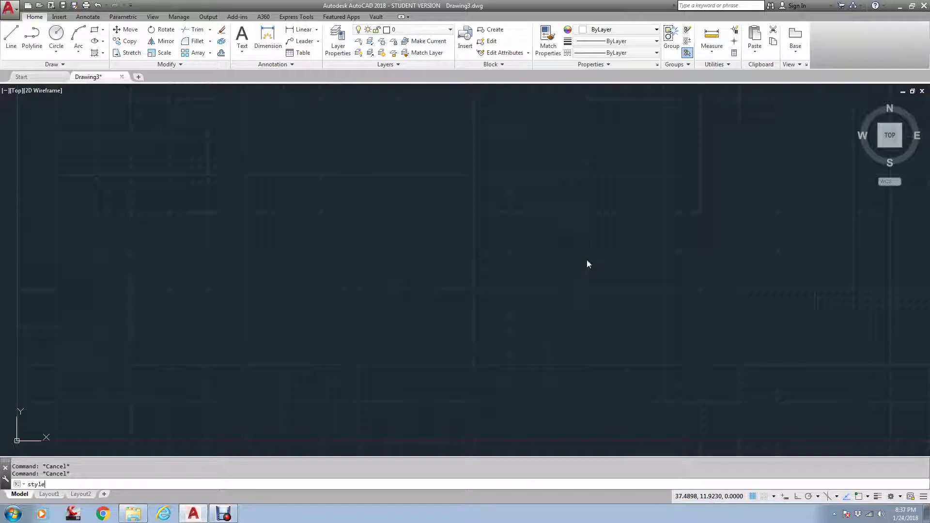
pyautogui.press('Return')
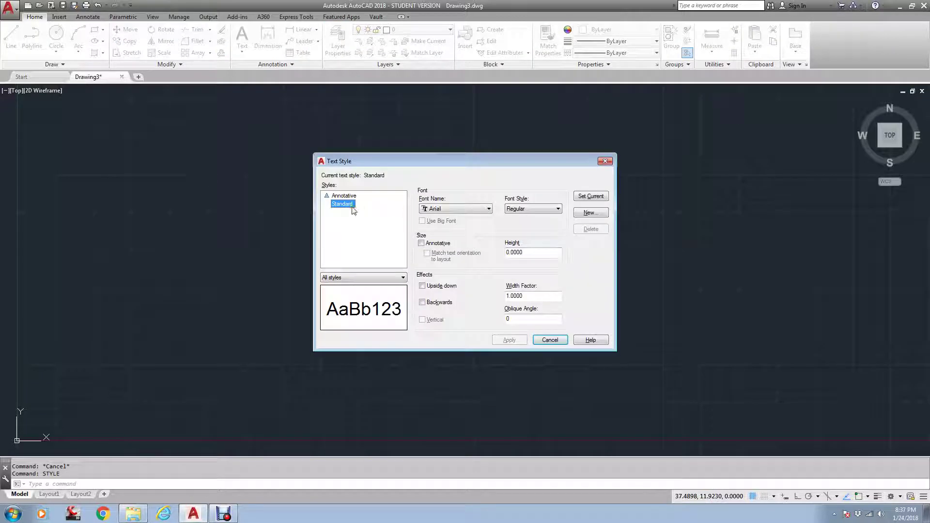
pyautogui.click(605, 161)
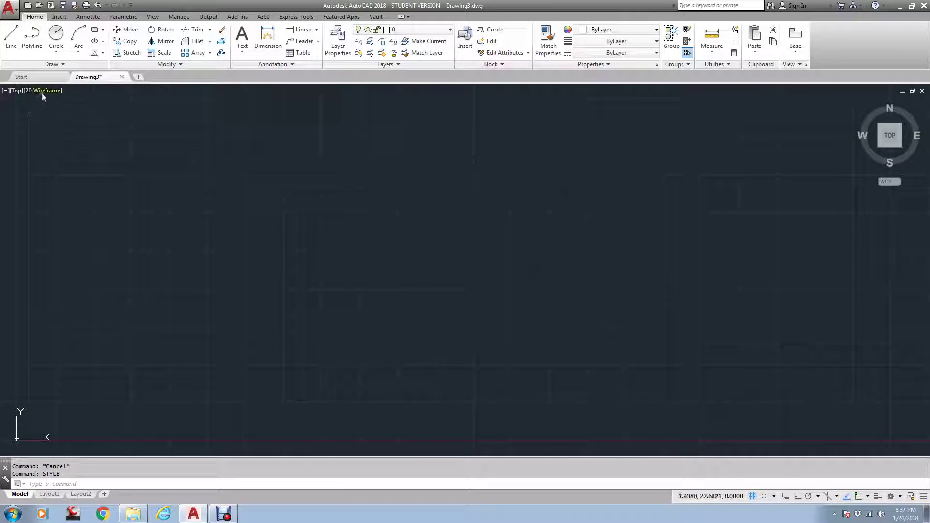
# Step: Start a new drawing from randys.dwt and review its 23 layers and loaded linetypes
pyautogui.click(33, 76)
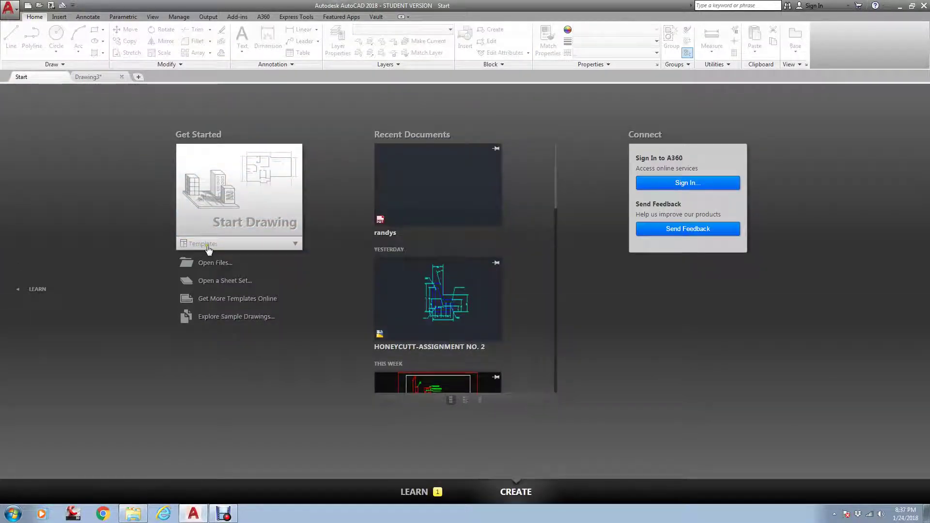
pyautogui.click(207, 243)
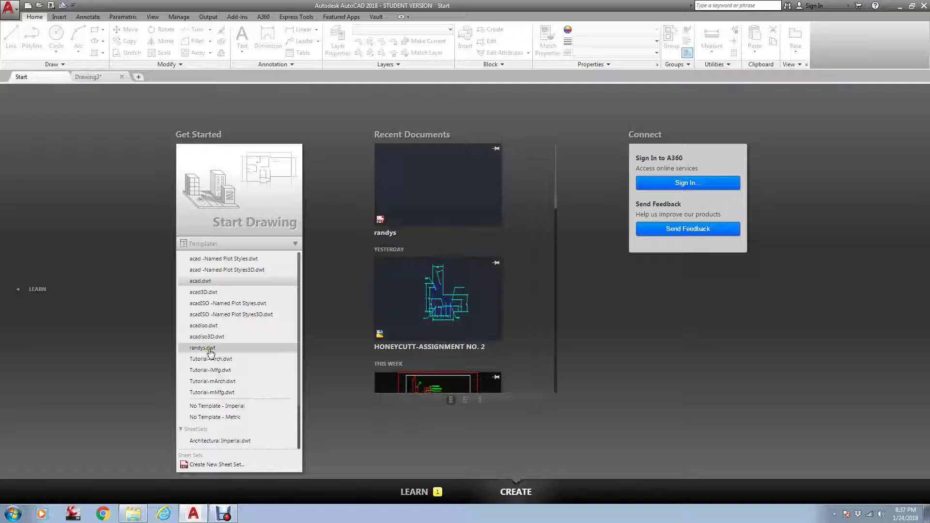
pyautogui.click(210, 349)
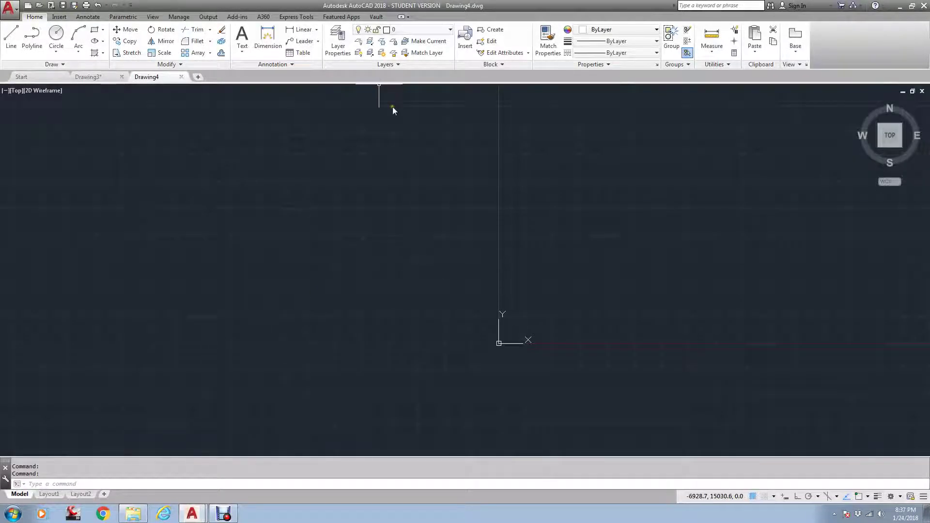
pyautogui.click(339, 41)
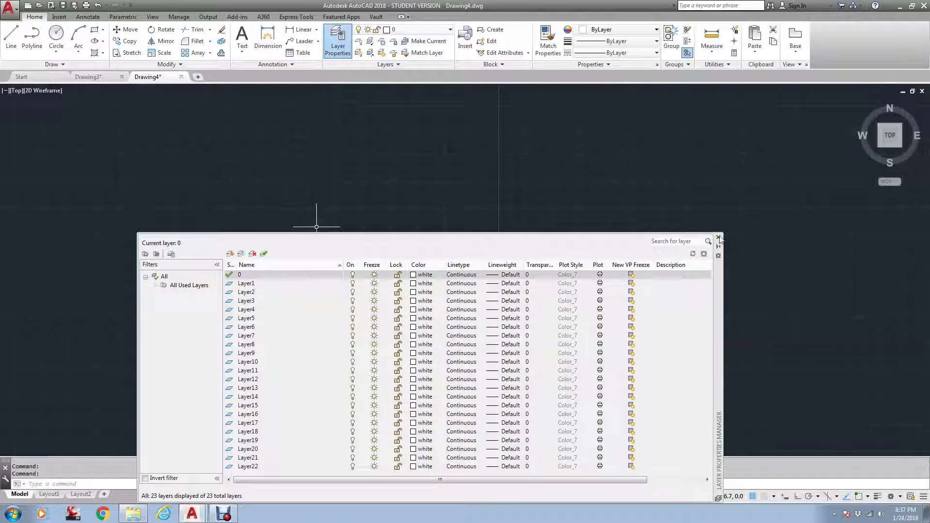
pyautogui.click(463, 292)
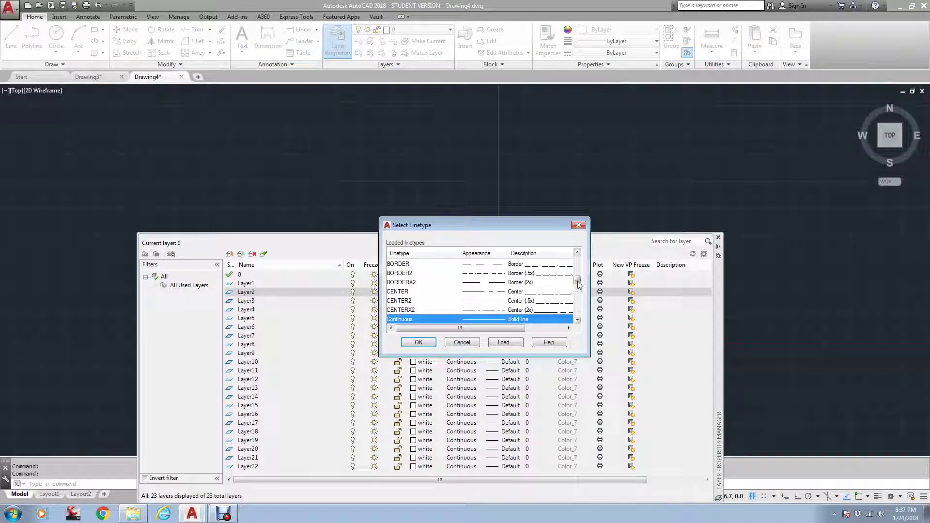
pyautogui.moveTo(578, 284); pyautogui.dragTo(578, 314)
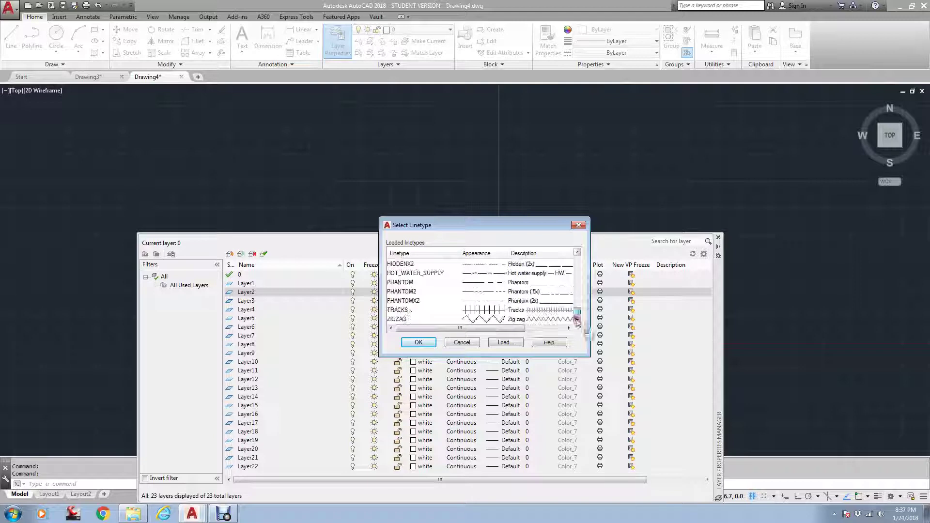
pyautogui.click(579, 226)
pyautogui.click(719, 237)
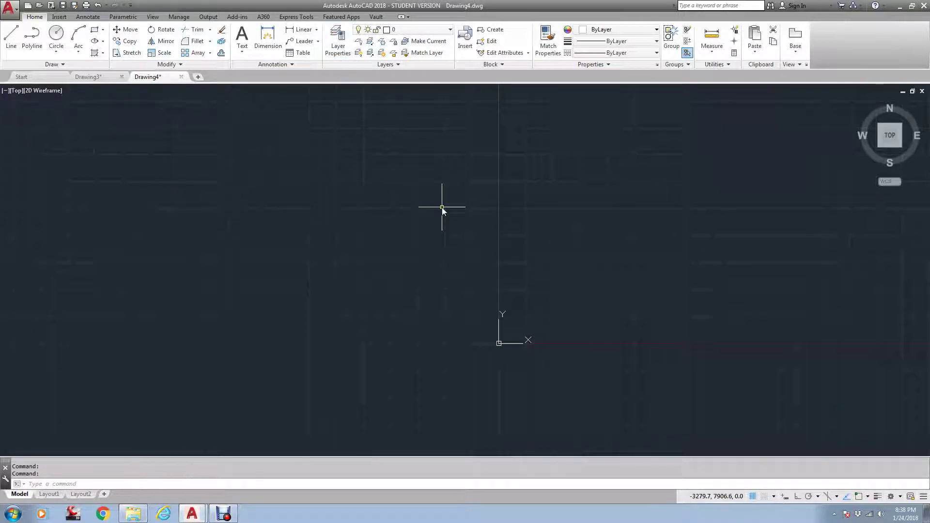
# Step: Confirm the Bell MT randy text style exists in the STYLE dialog
pyautogui.write('style')
pyautogui.press('Return')
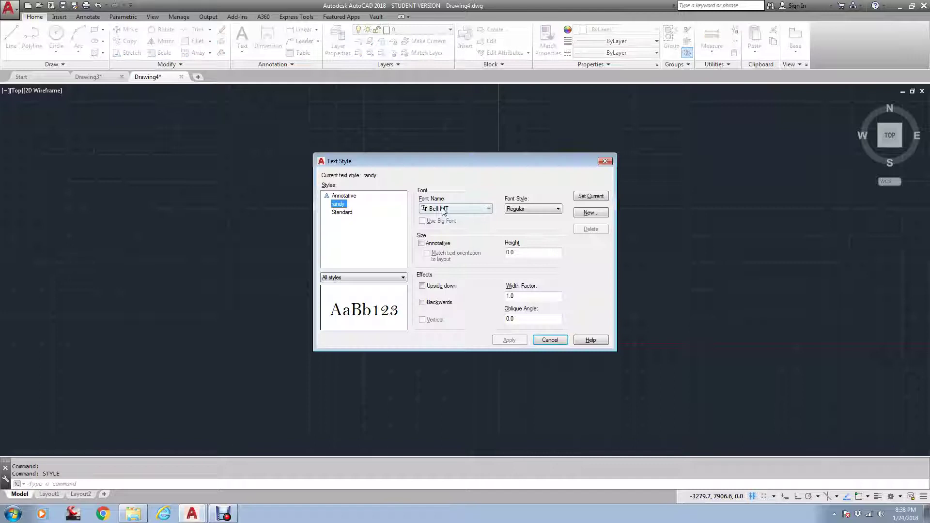
pyautogui.doubleClick(339, 204)
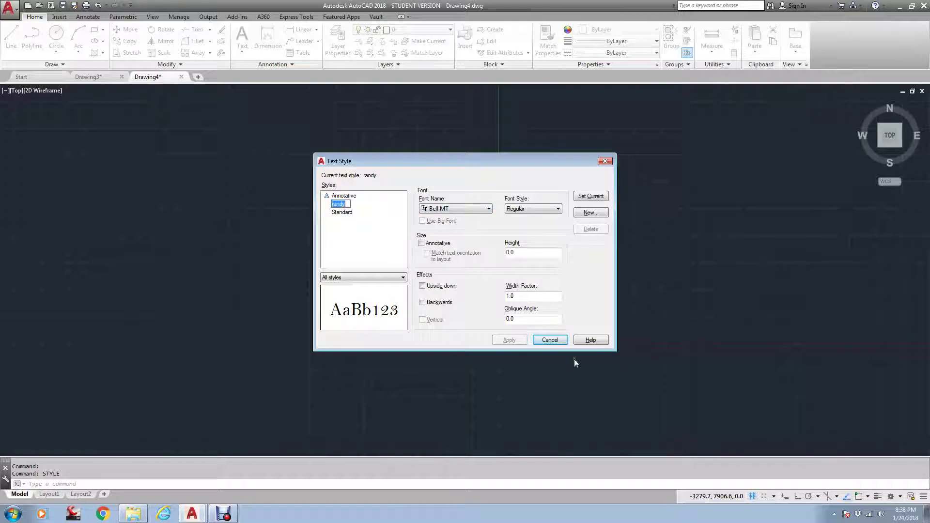
pyautogui.click(550, 340)
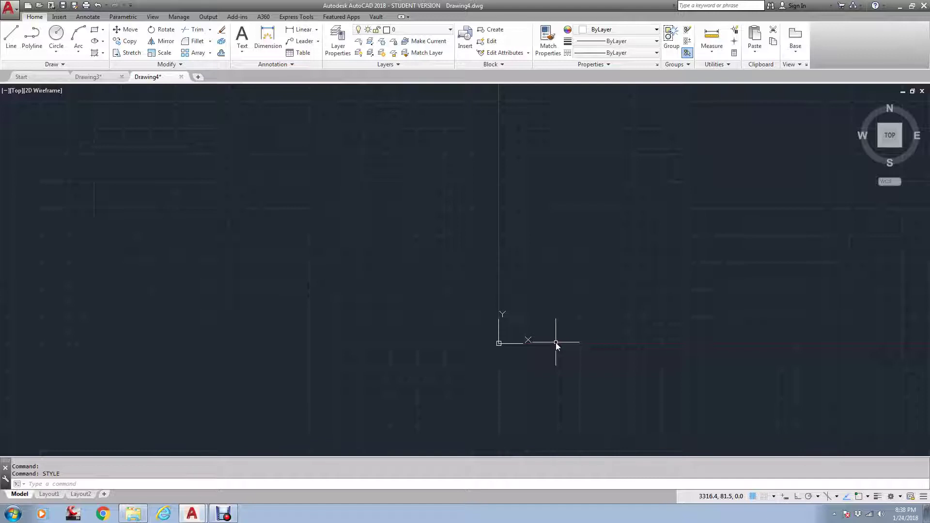
pyautogui.scroll(-4, 390, 271)
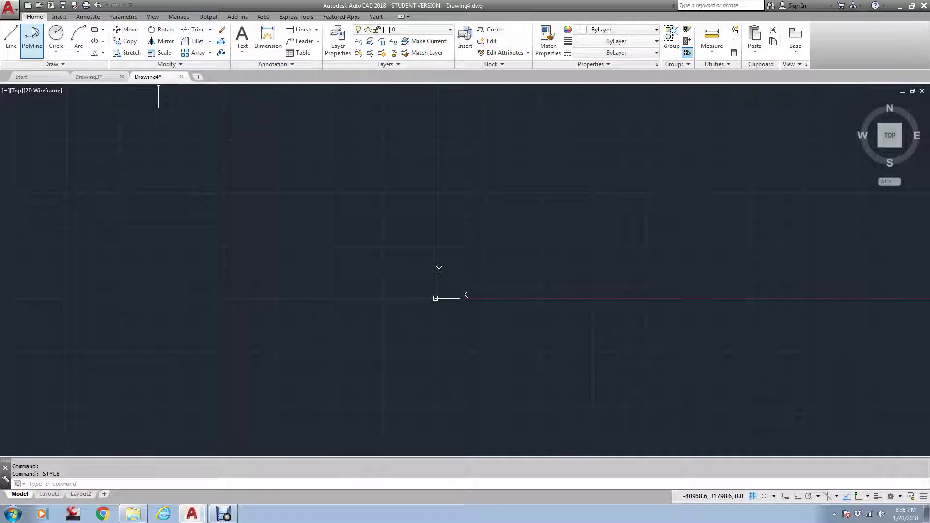
# Step: Switch Drawing4 to Architectural length units at 0'-0" precision, accepting the insert-units warning
pyautogui.click(337, 42)
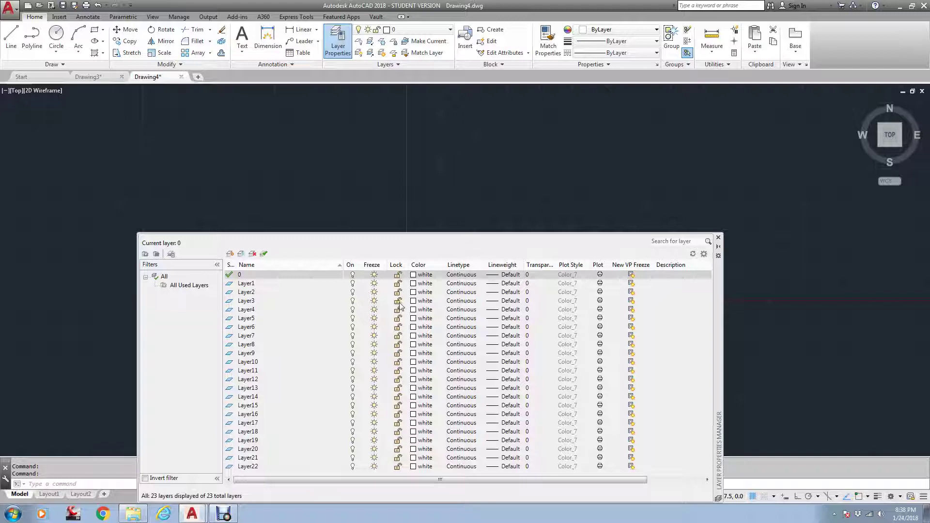
pyautogui.click(720, 238)
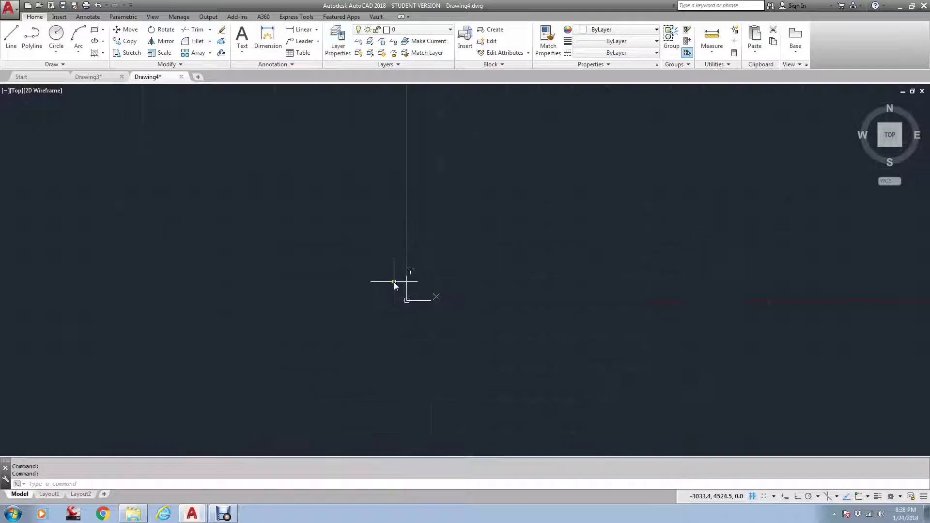
pyautogui.write('un')
pyautogui.press('Return')
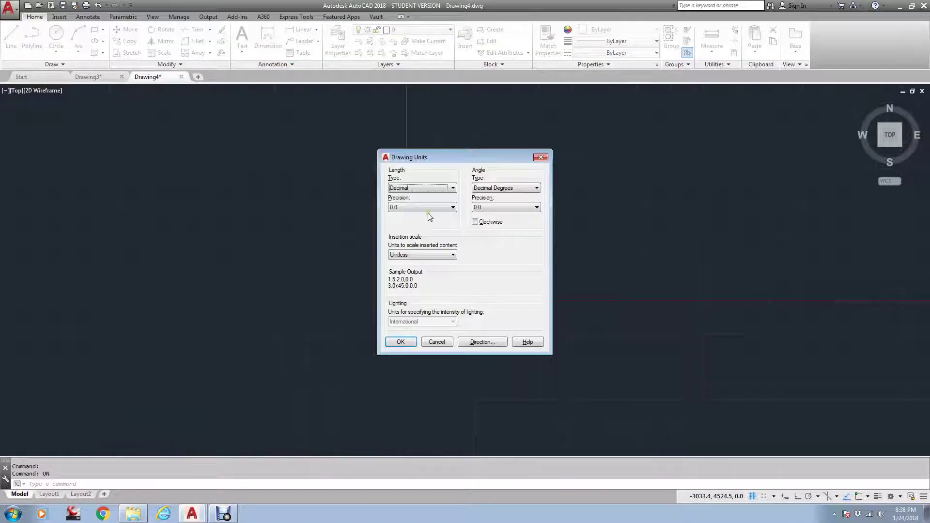
pyautogui.click(428, 188)
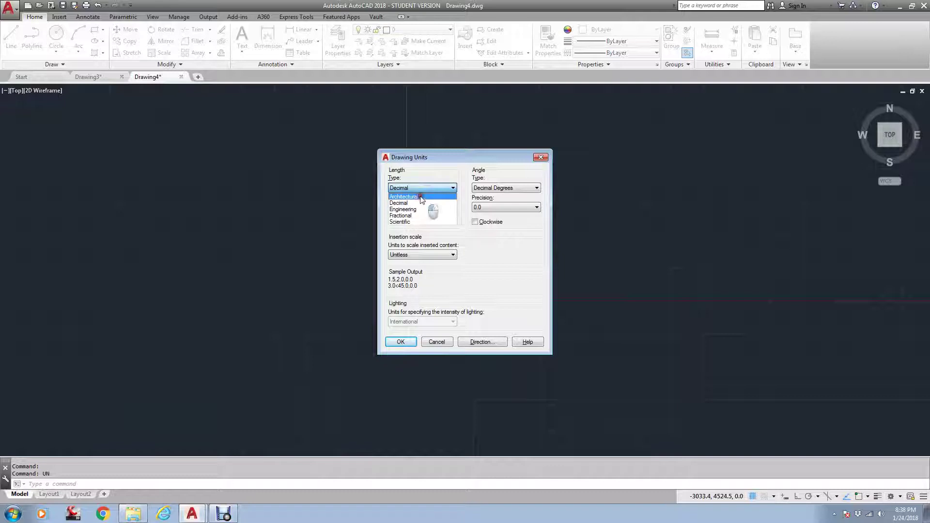
pyautogui.click(419, 194)
pyautogui.click(420, 207)
pyautogui.click(414, 215)
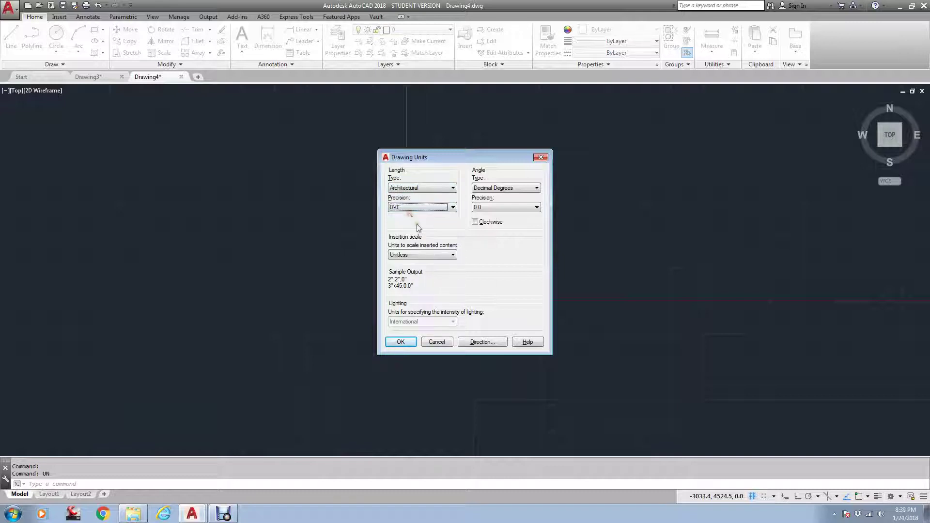
pyautogui.click(401, 341)
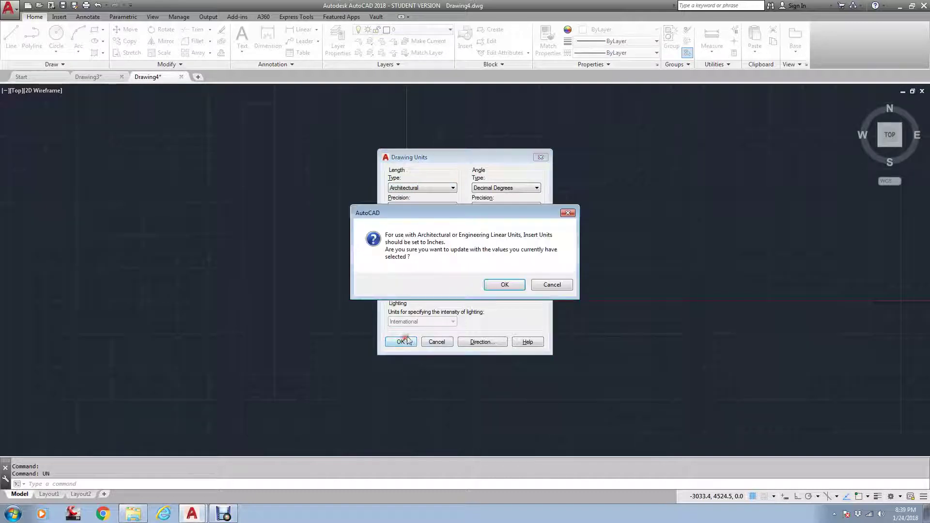
pyautogui.click(502, 286)
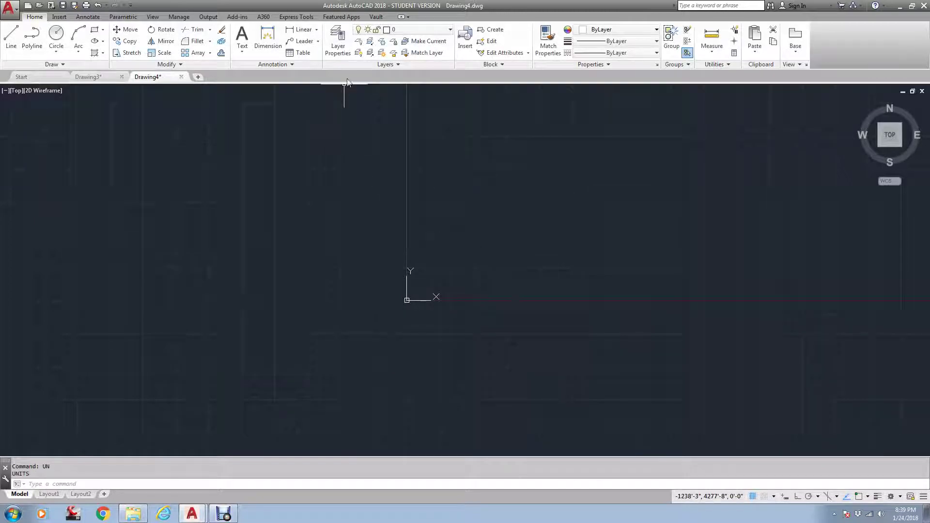
pyautogui.click(341, 51)
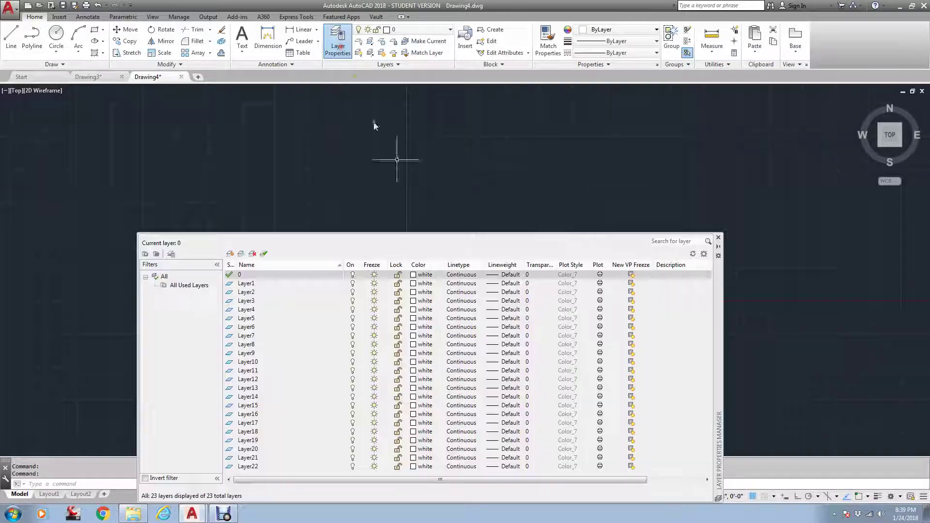
# Step: Select all 23 layers in Layer Properties Manager, set their colour to yellow, and close the palette
pyautogui.rightClick(315, 342)
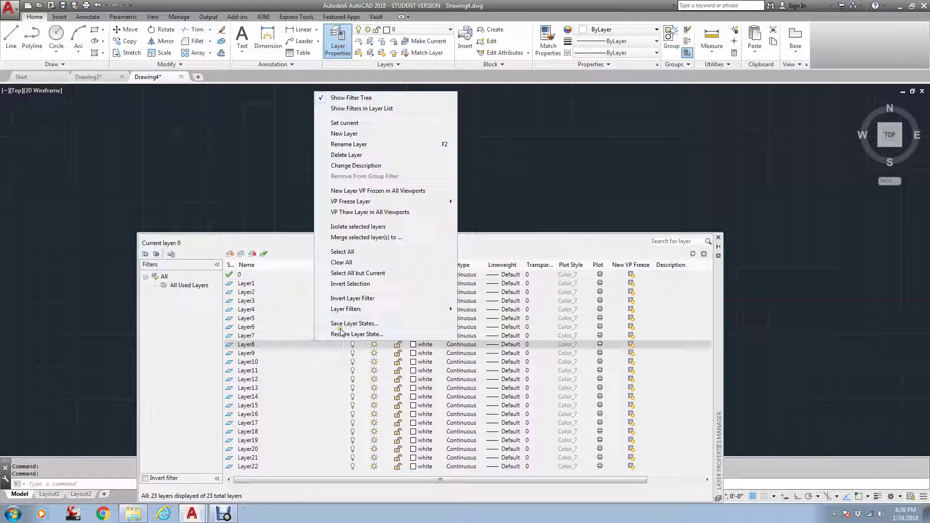
pyautogui.click(344, 252)
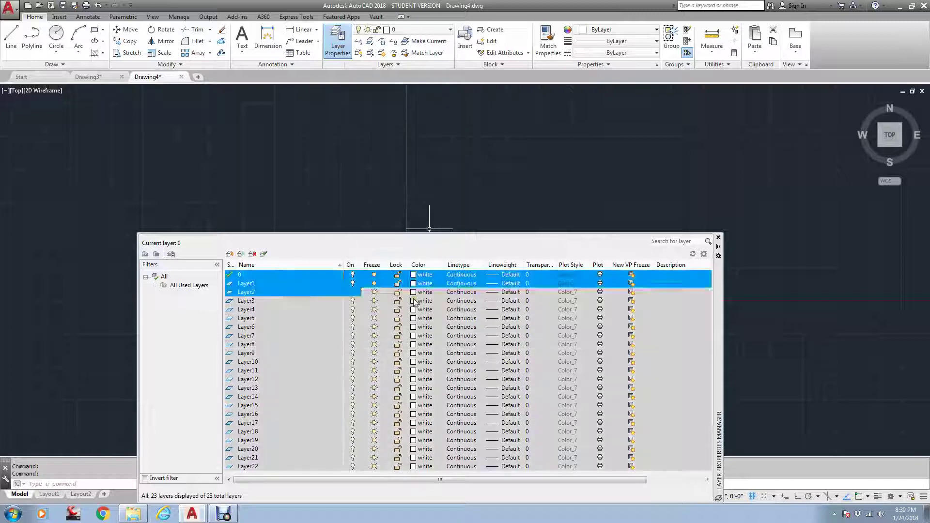
pyautogui.click(419, 309)
pyautogui.click(398, 277)
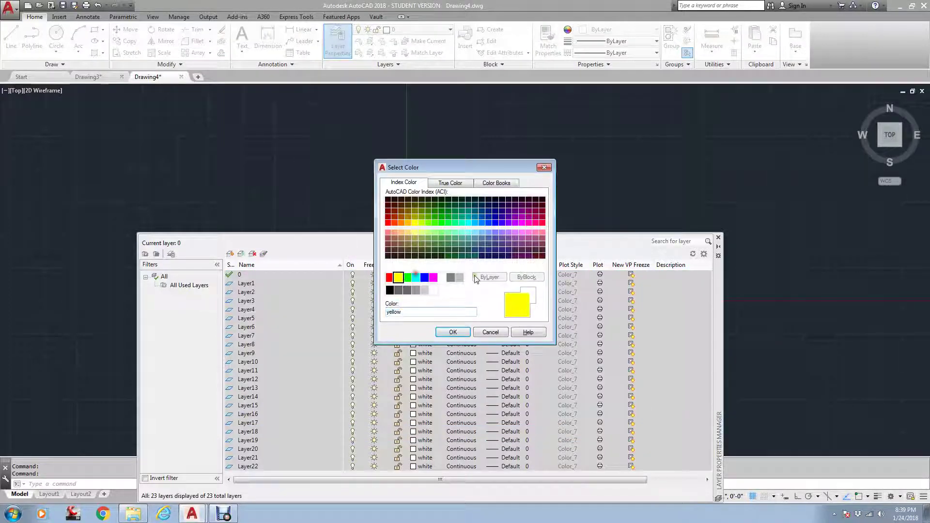
pyautogui.click(452, 332)
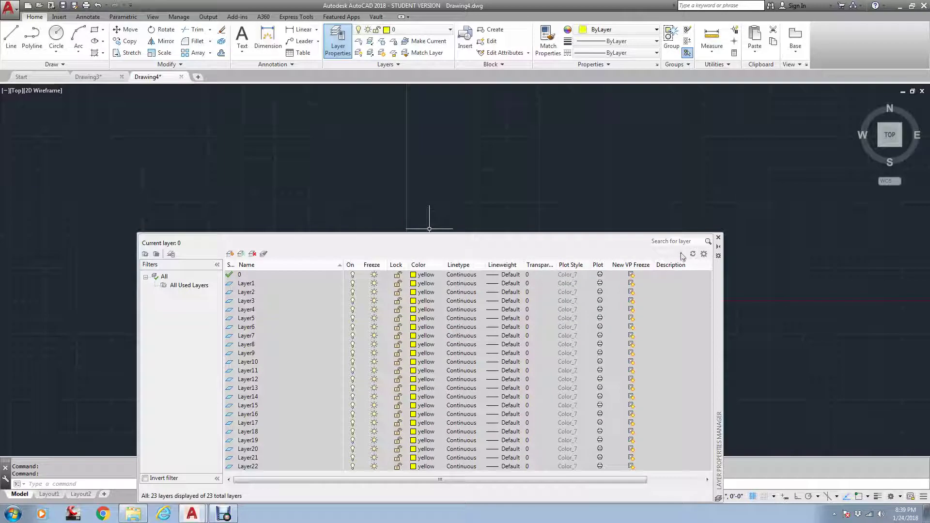
pyautogui.click(718, 238)
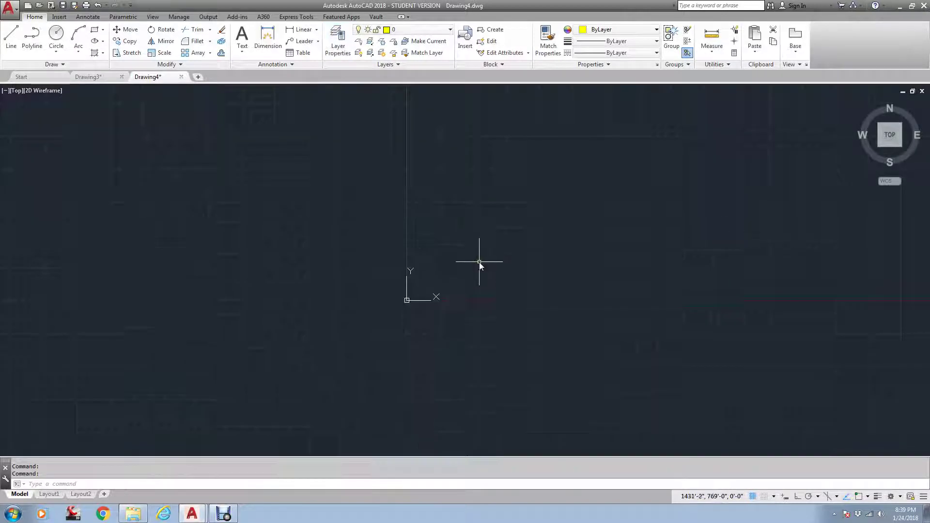
# Step: Save the drawing as the AutoCAD Drawing Template 'randy arch yellow.dwt', accepting the default template options
pyautogui.write('save')
pyautogui.press('Return')
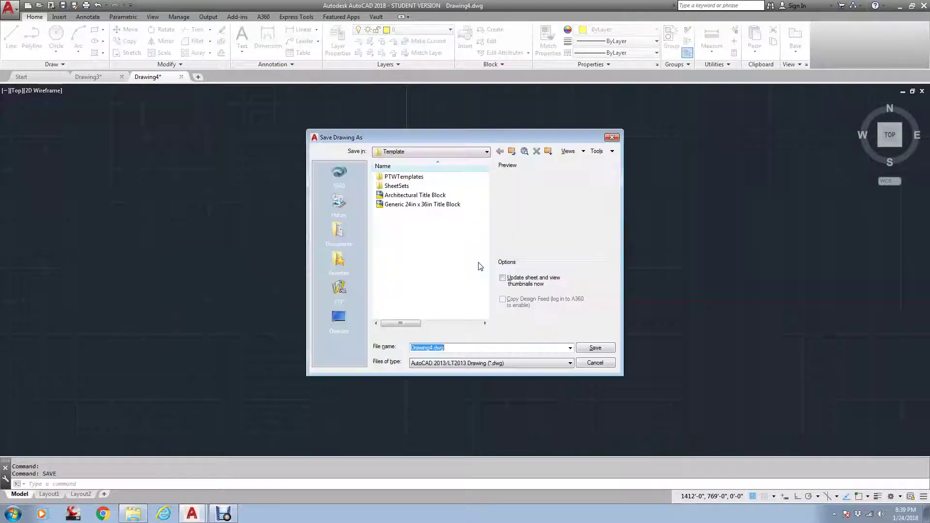
pyautogui.click(519, 363)
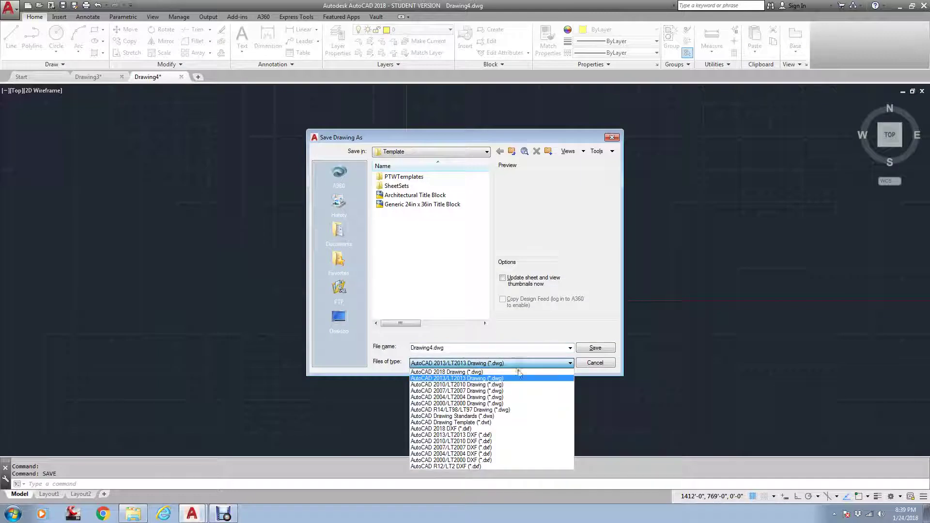
pyautogui.click(491, 422)
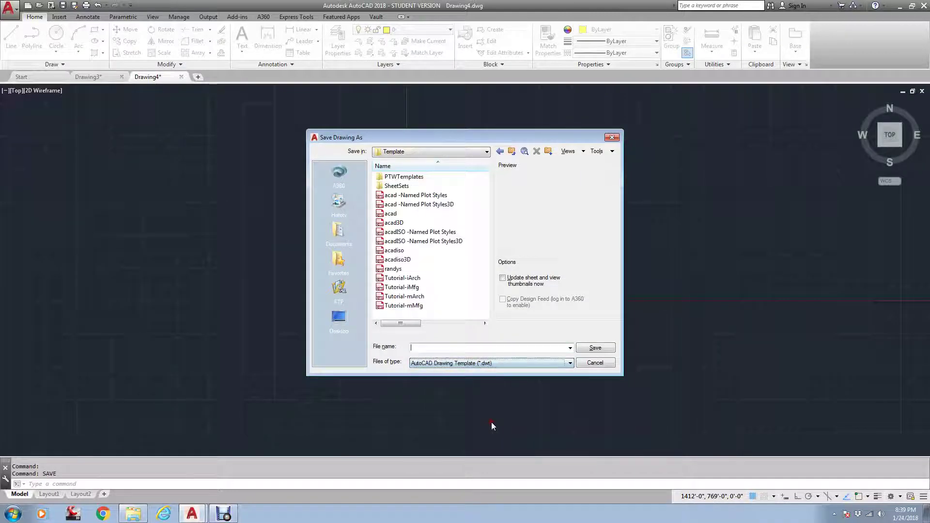
pyautogui.click(479, 348)
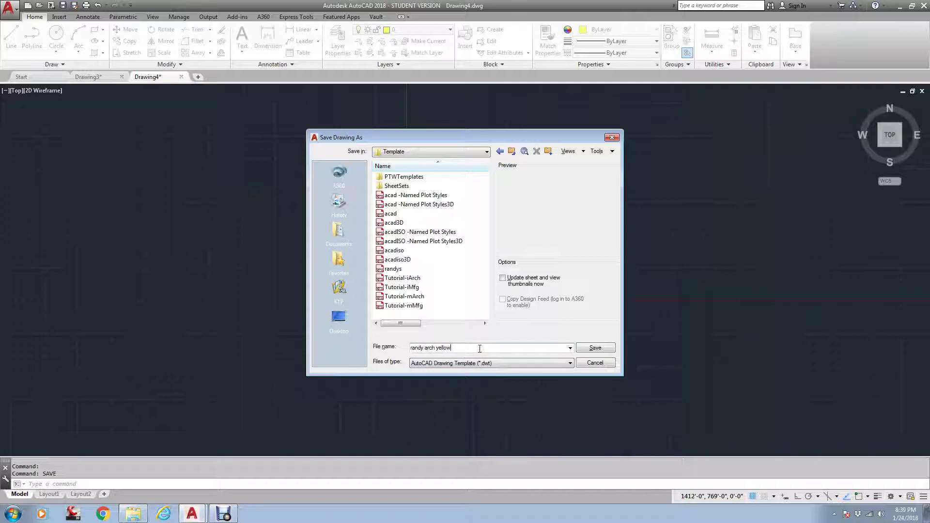
pyautogui.click(606, 348)
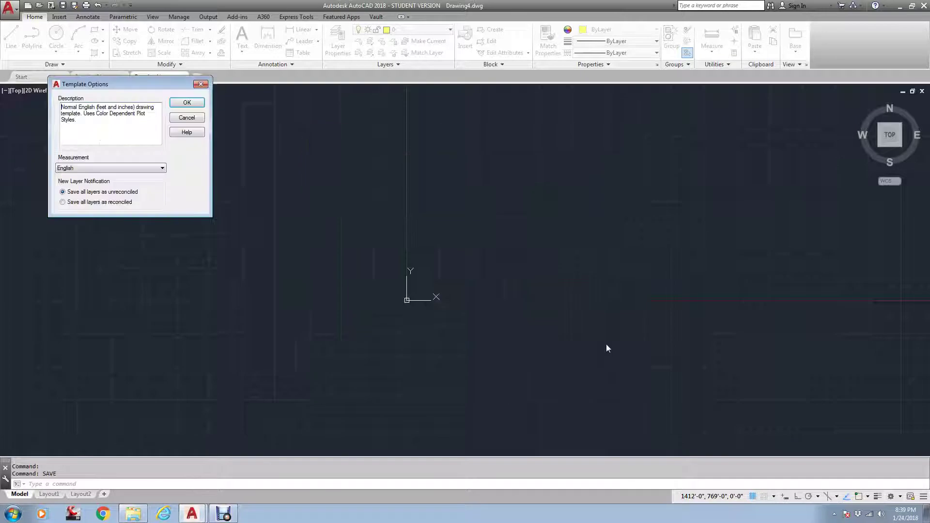
pyautogui.click(195, 103)
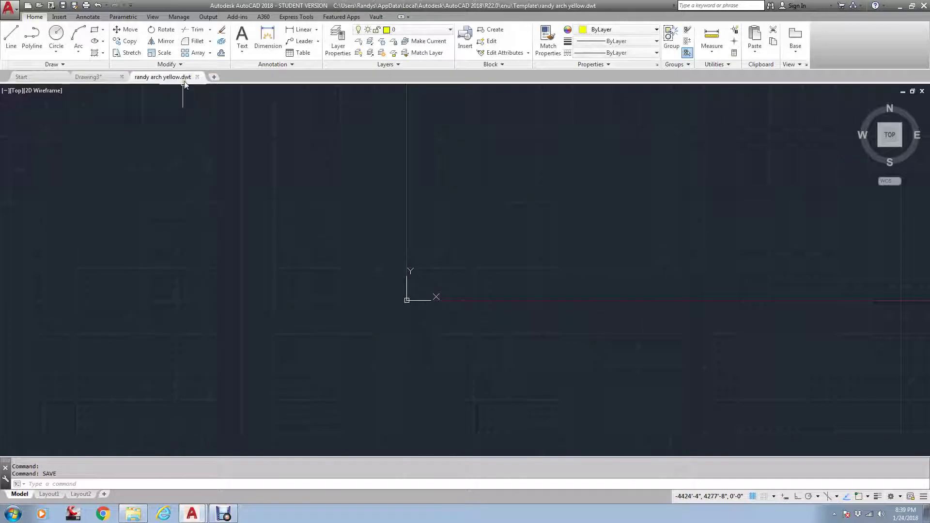
# Step: Close the template and discard Drawing3 unsaved, then start a default new drawing and inspect its layers
pyautogui.click(197, 77)
pyautogui.click(122, 77)
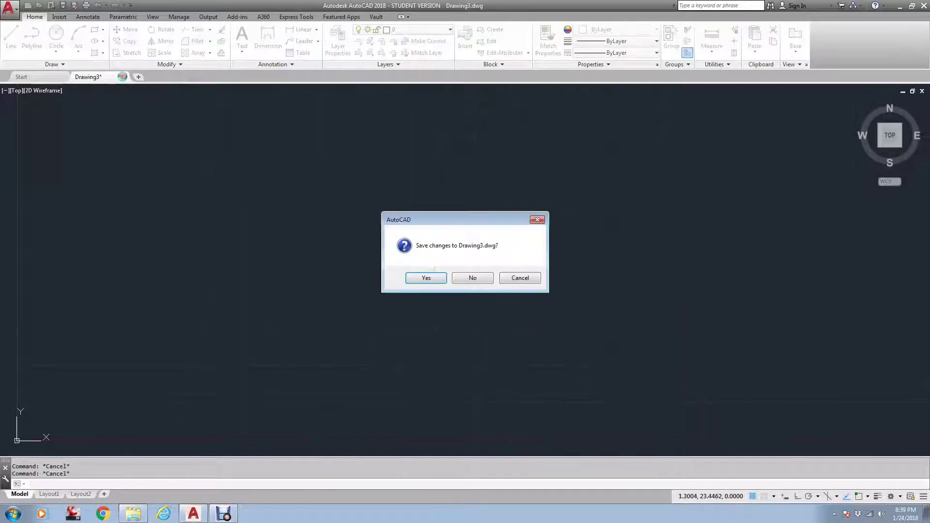
pyautogui.click(474, 278)
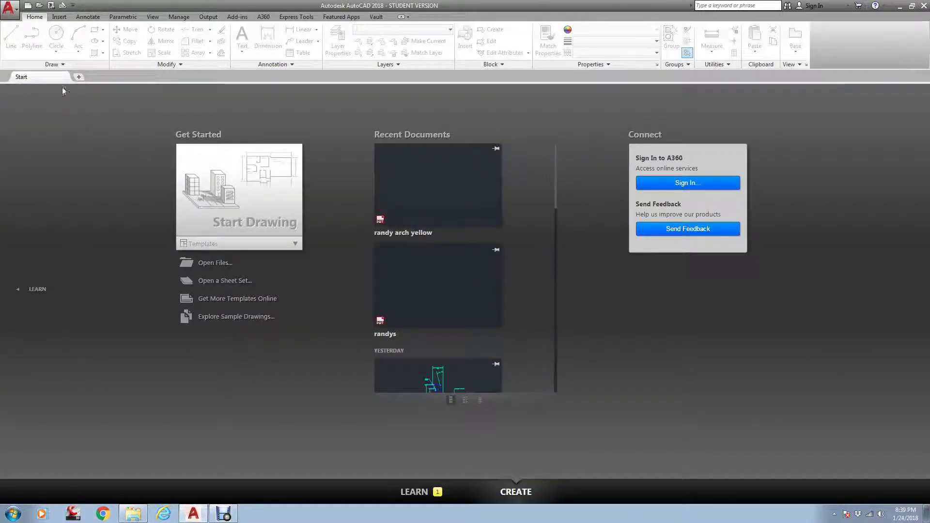
pyautogui.click(242, 218)
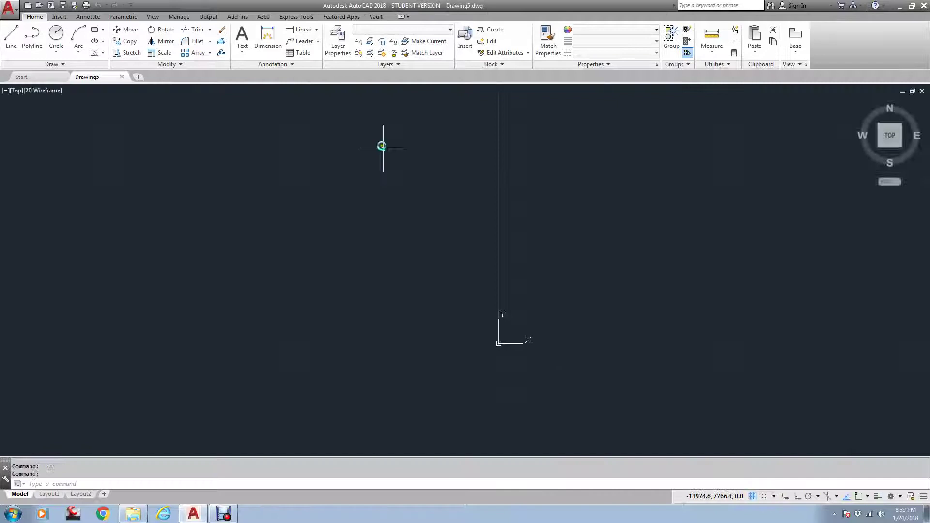
pyautogui.click(337, 41)
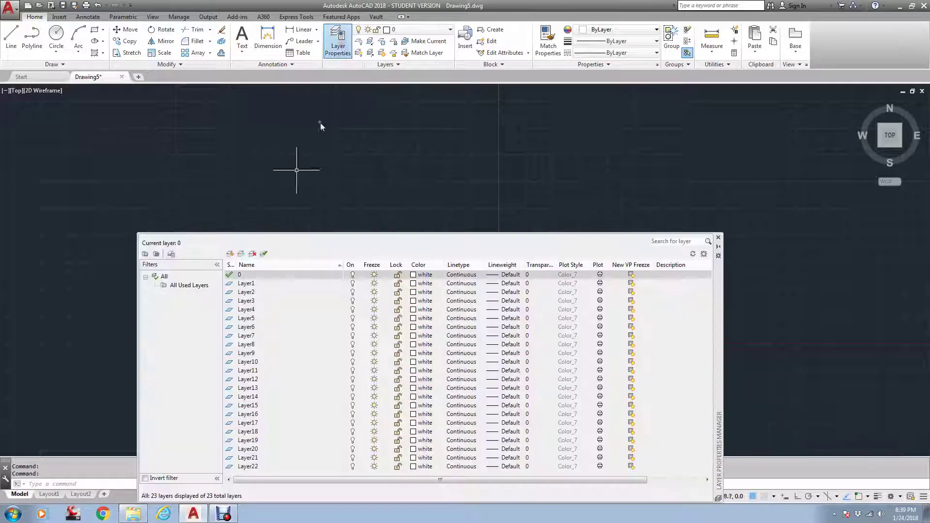
pyautogui.click(719, 237)
# Step: Start Drawing6 from acad.dwt, discard Drawing5 unsaved, and confirm Drawing6 has only layer 0
pyautogui.click(22, 77)
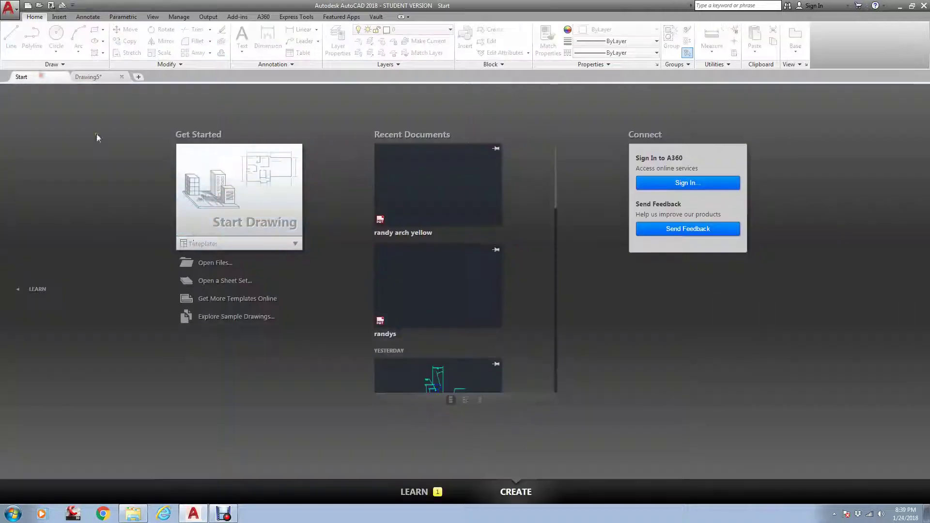
pyautogui.click(205, 244)
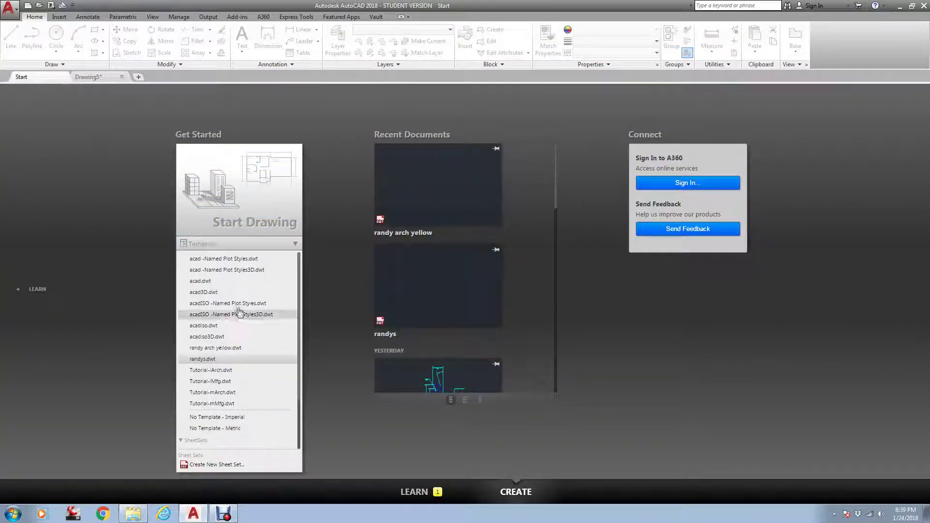
pyautogui.click(214, 281)
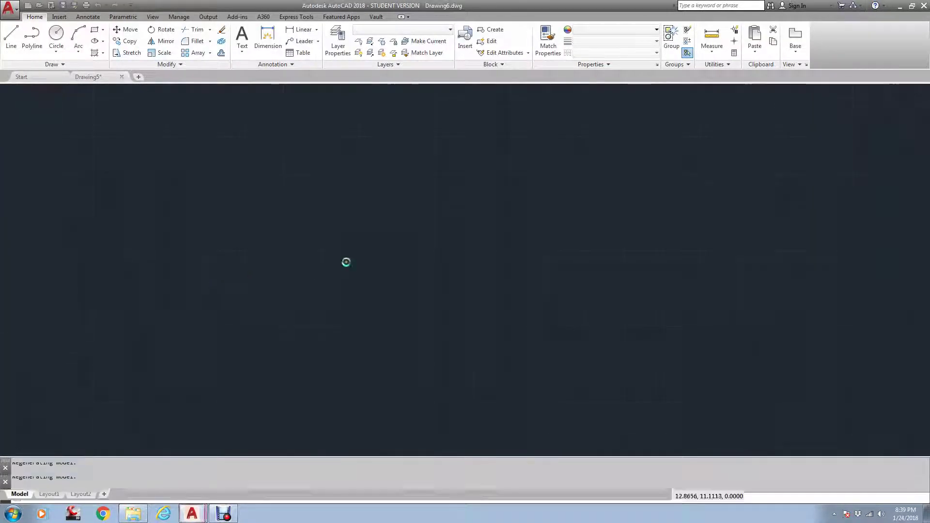
pyautogui.click(122, 77)
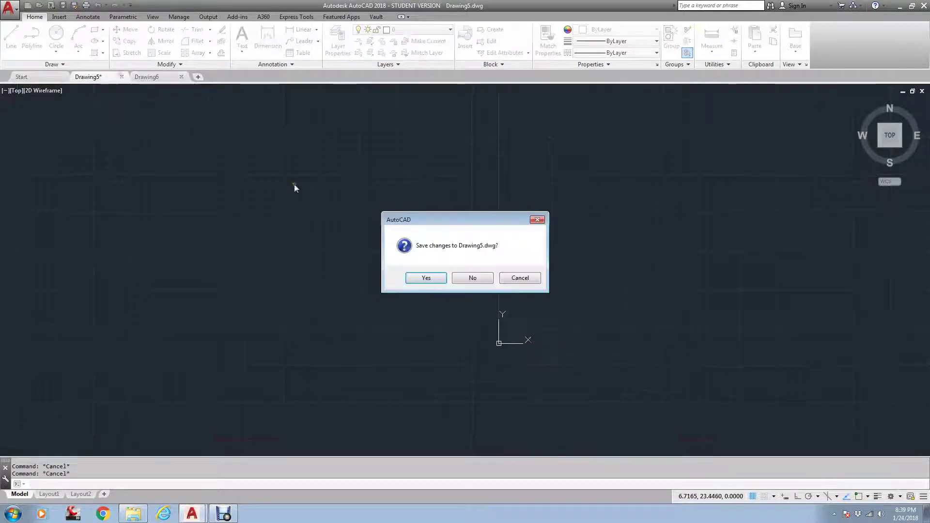
pyautogui.click(466, 278)
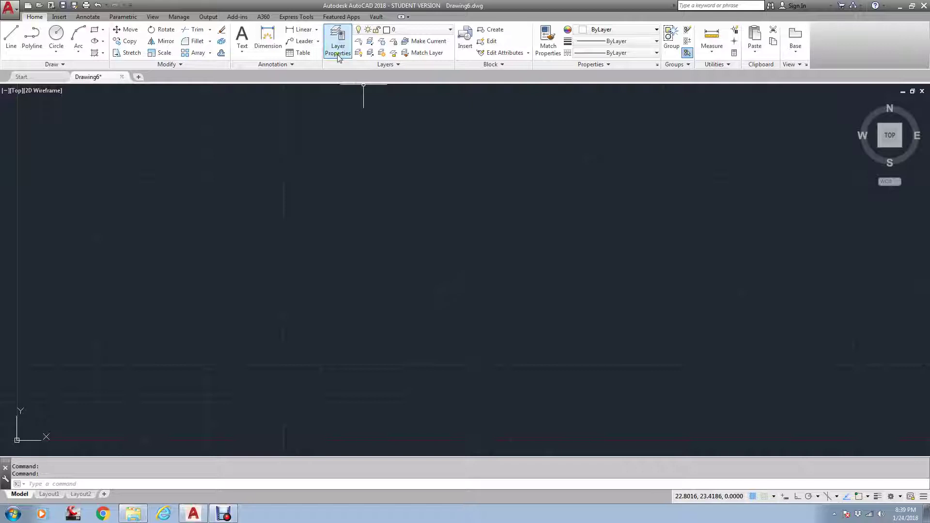
pyautogui.click(337, 54)
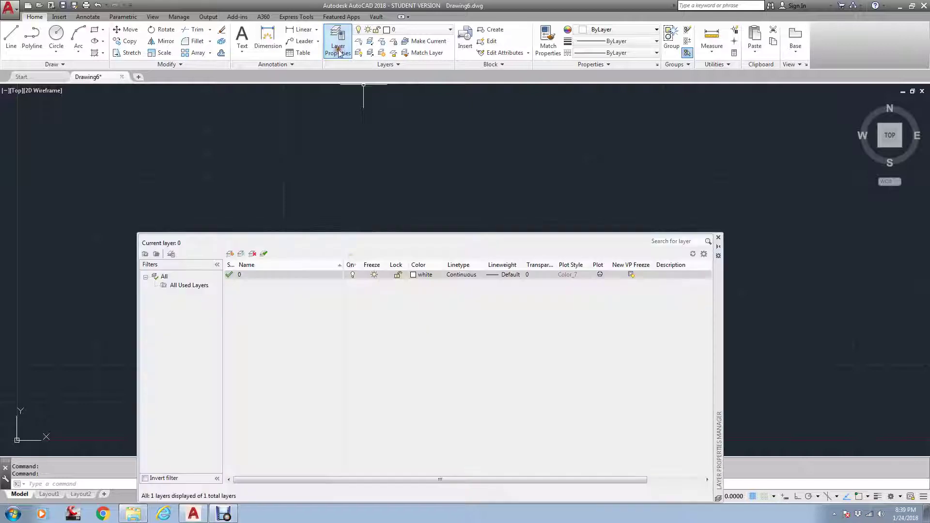
pyautogui.click(718, 238)
# Step: Create Drawing7 from the randys.dwt template and check via UN that its units are decimal
pyautogui.click(21, 77)
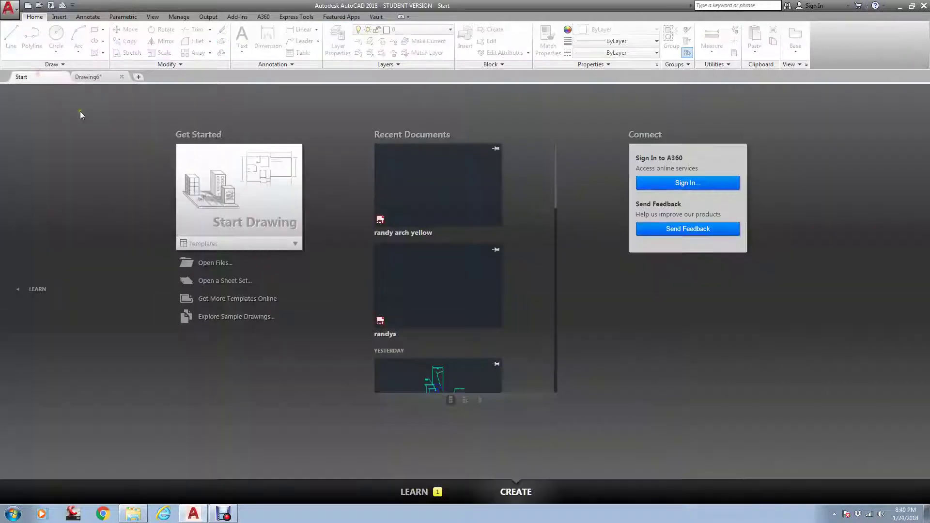
pyautogui.click(203, 244)
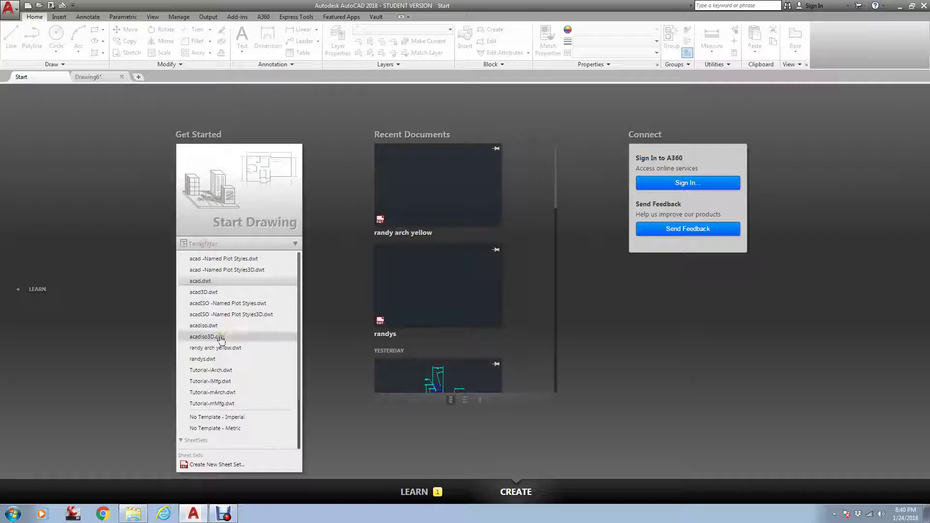
pyautogui.click(208, 358)
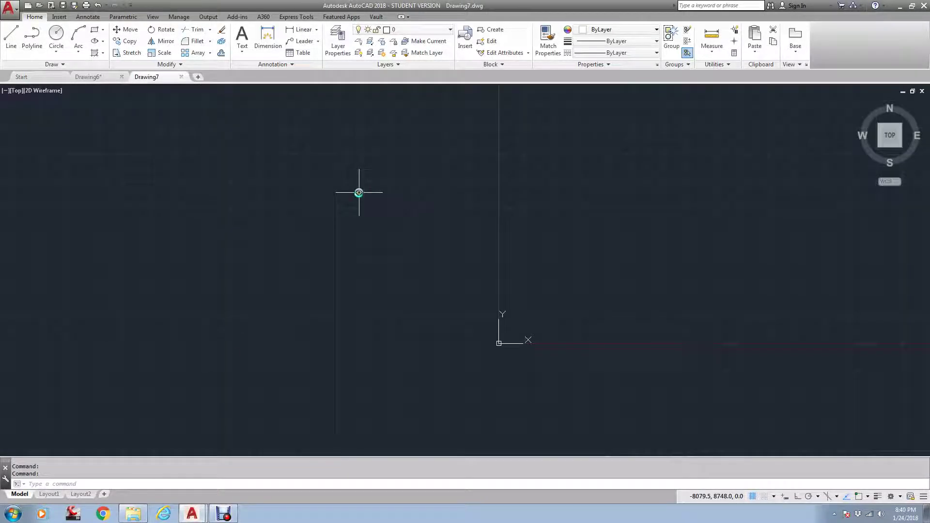
pyautogui.write('un')
pyautogui.press('Return')
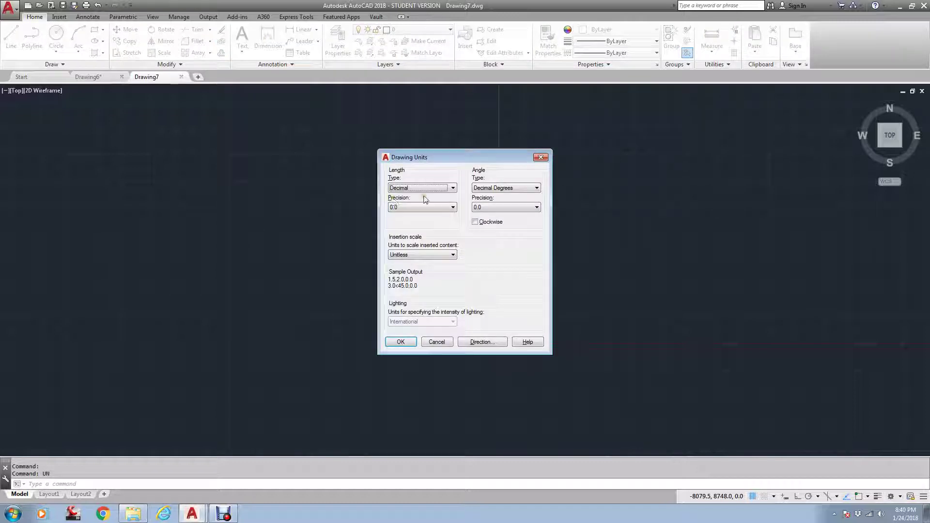
pyautogui.click(540, 157)
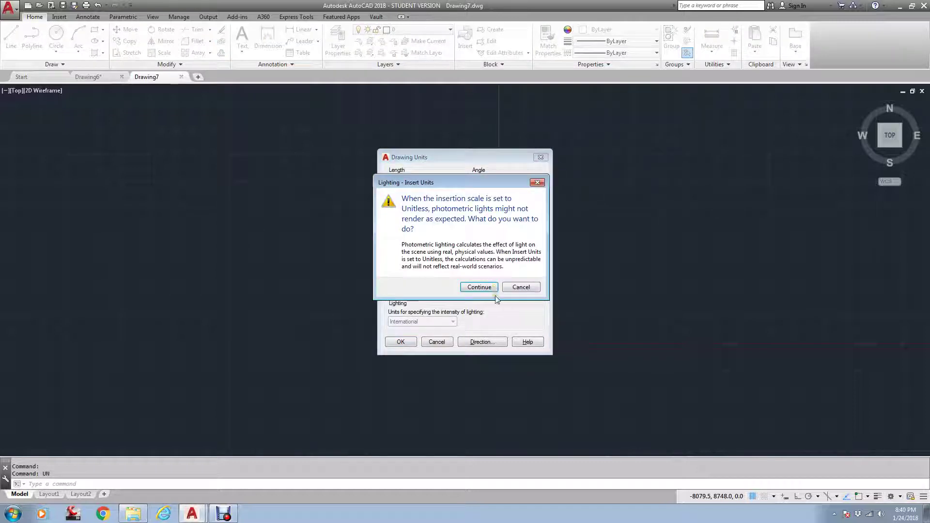
pyautogui.click(521, 291)
pyautogui.click(435, 342)
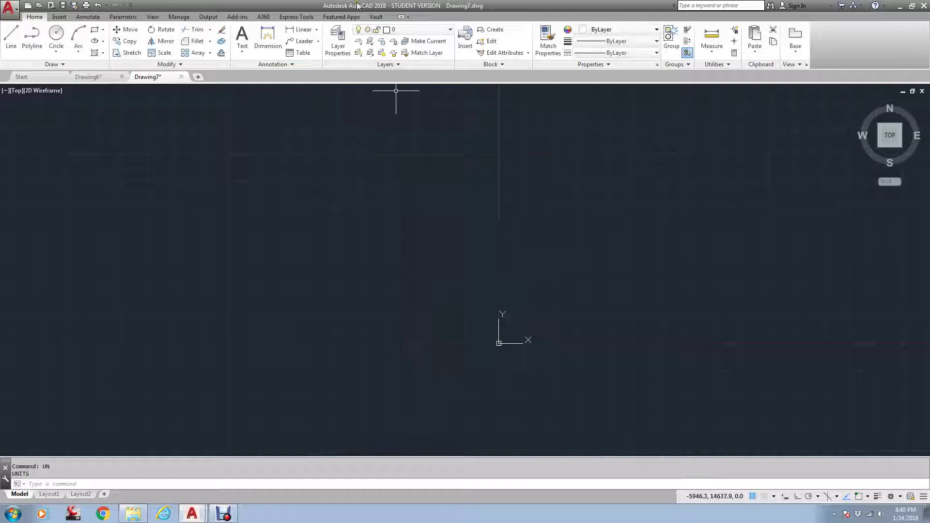
# Step: Confirm Drawing7's 23 layers are white, then return to the Start page's template list
pyautogui.click(346, 38)
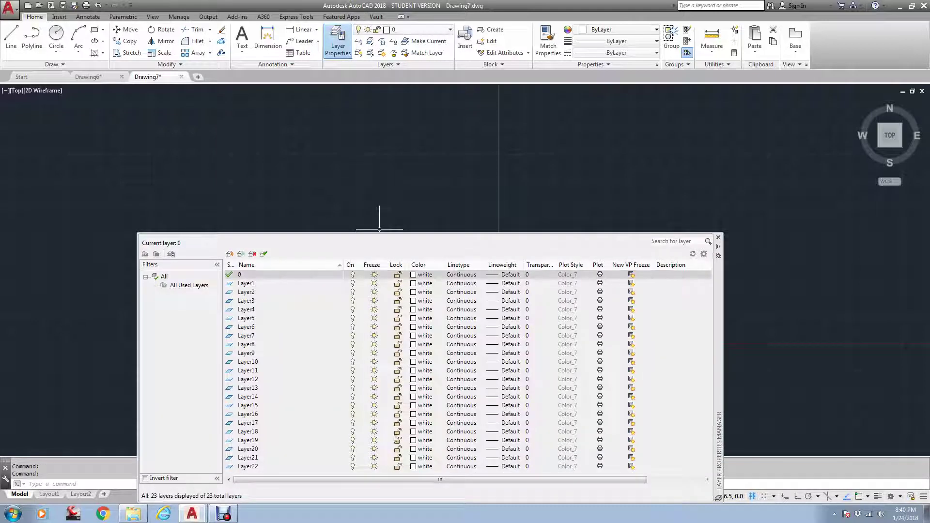
pyautogui.click(718, 237)
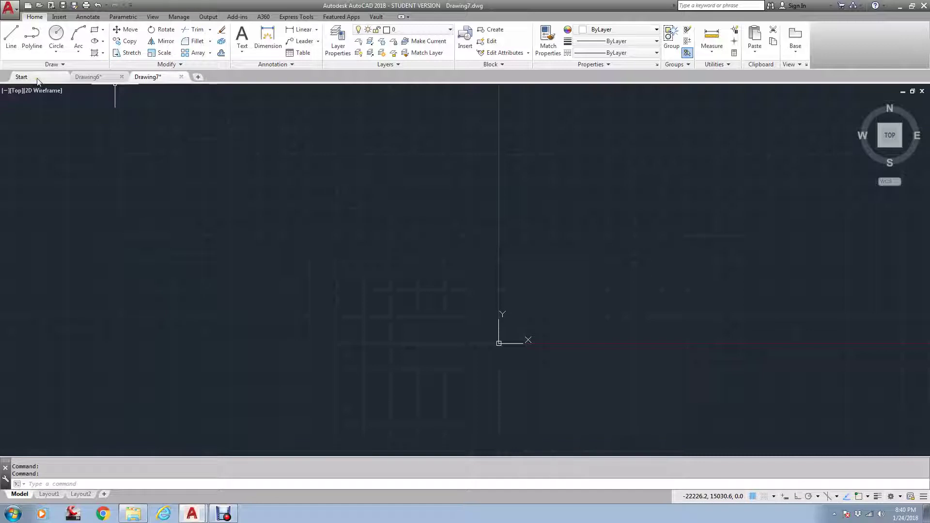
pyautogui.click(38, 79)
pyautogui.click(211, 245)
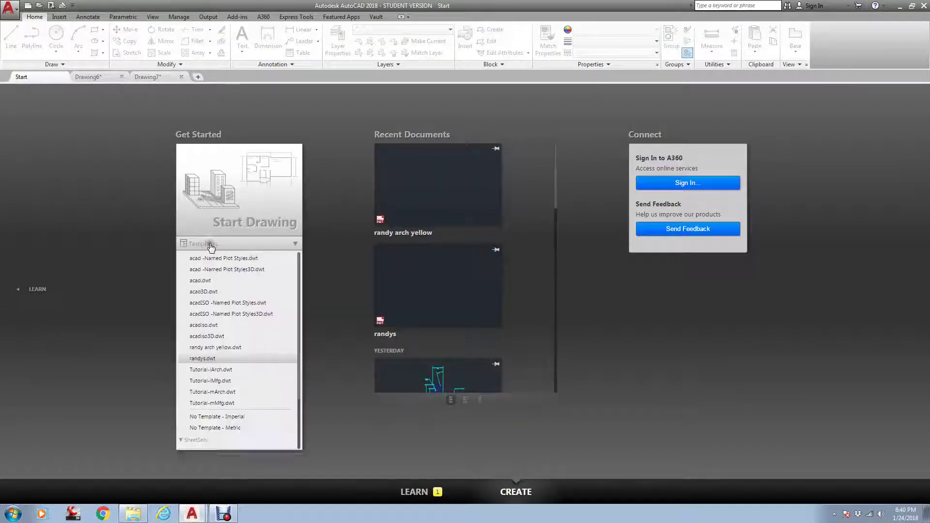
pyautogui.click(231, 349)
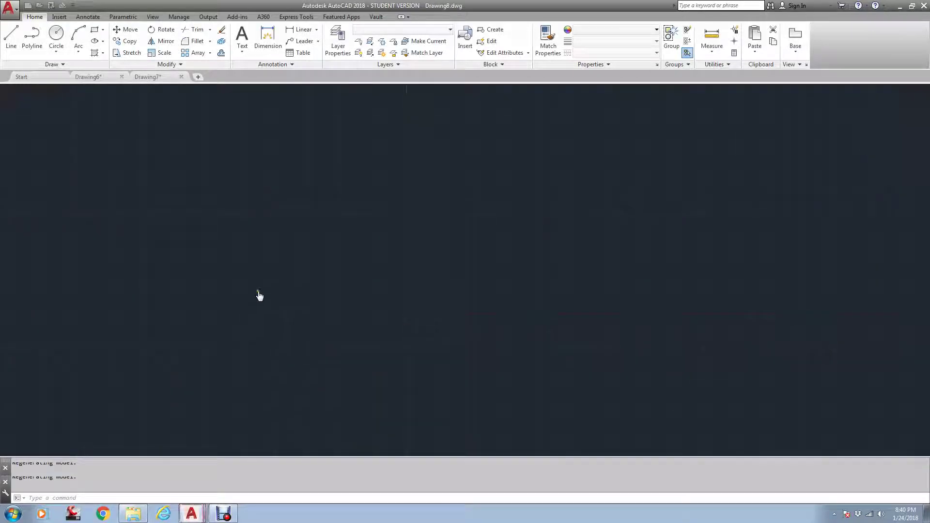
pyautogui.click(339, 39)
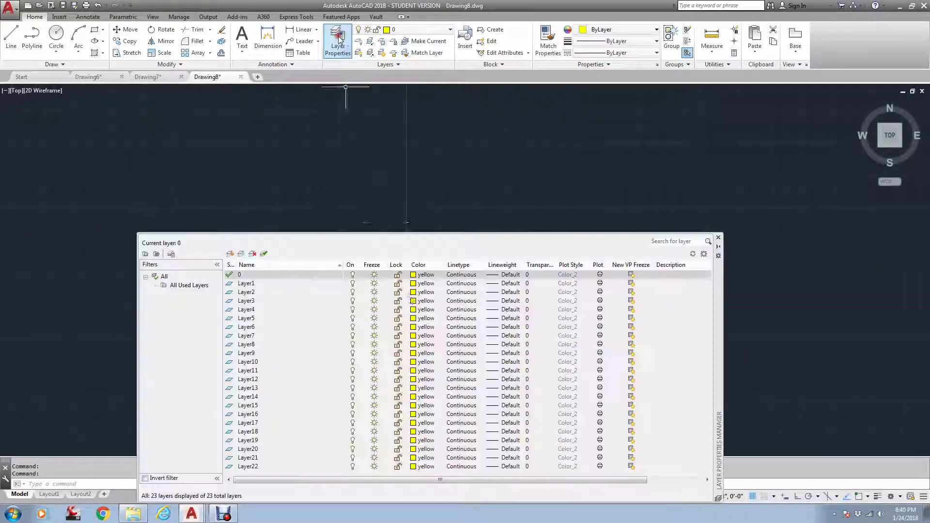
pyautogui.click(479, 346)
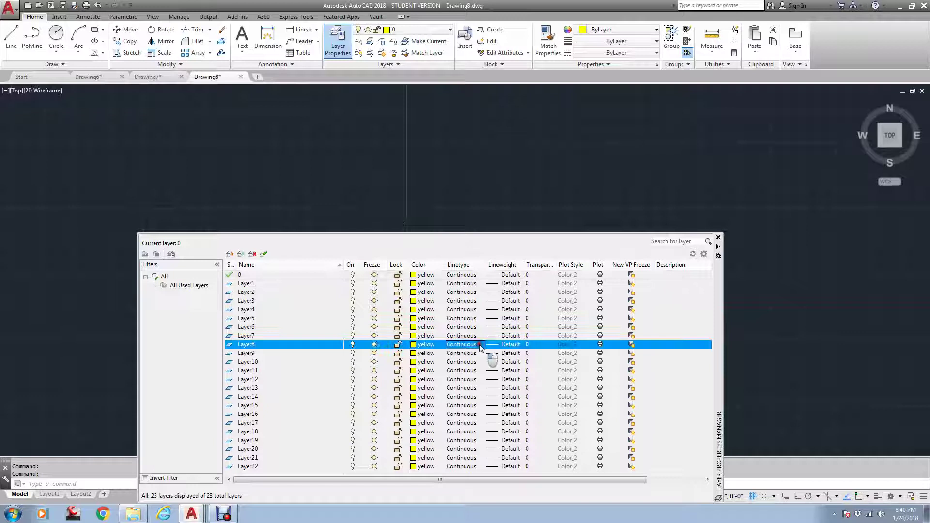
pyautogui.click(466, 341)
pyautogui.click(718, 238)
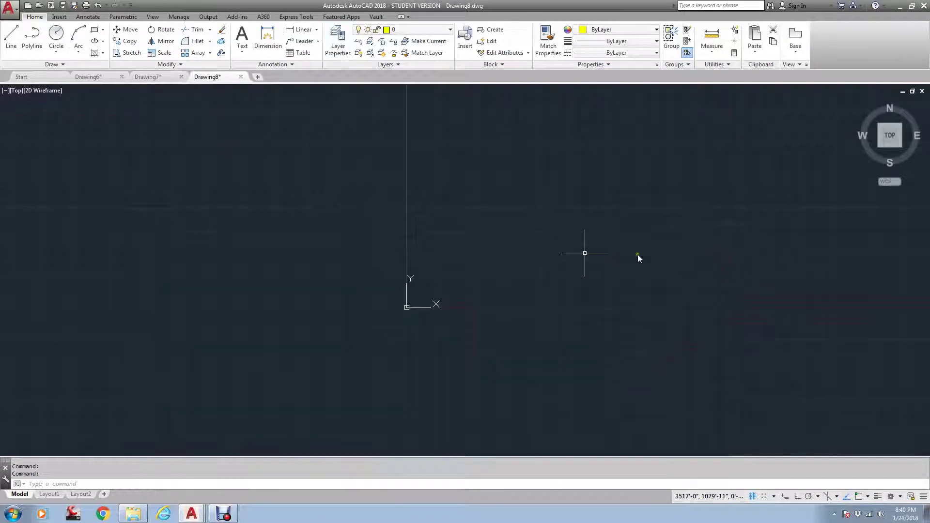
pyautogui.write('un')
pyautogui.press('Return')
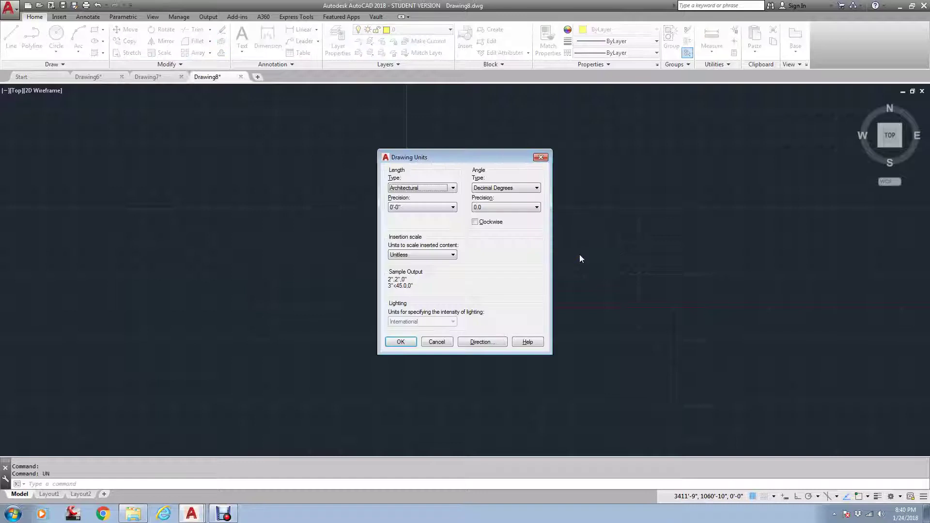
pyautogui.click(428, 189)
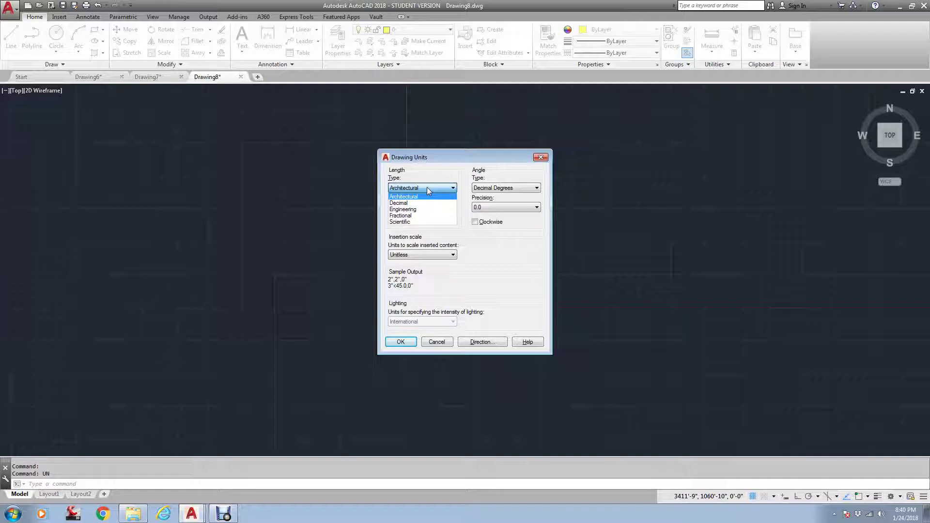
pyautogui.press('Return')
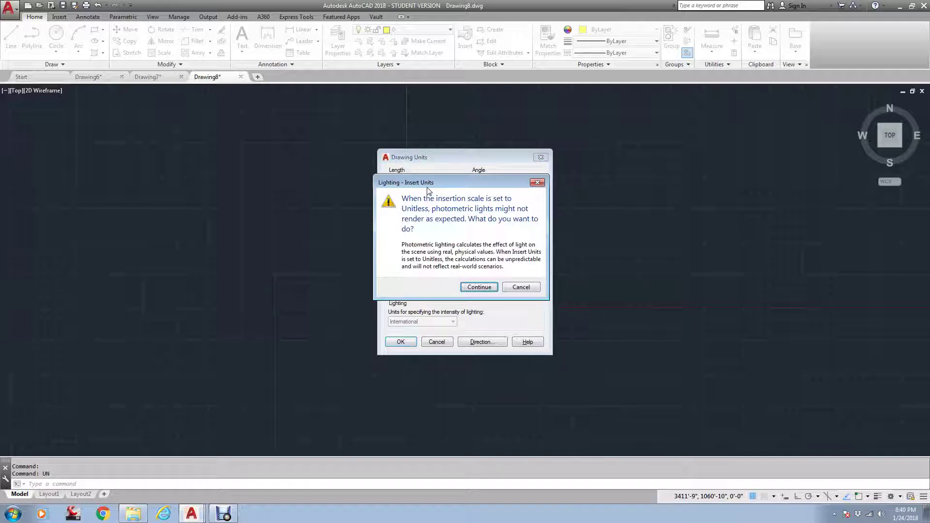
pyautogui.click(532, 290)
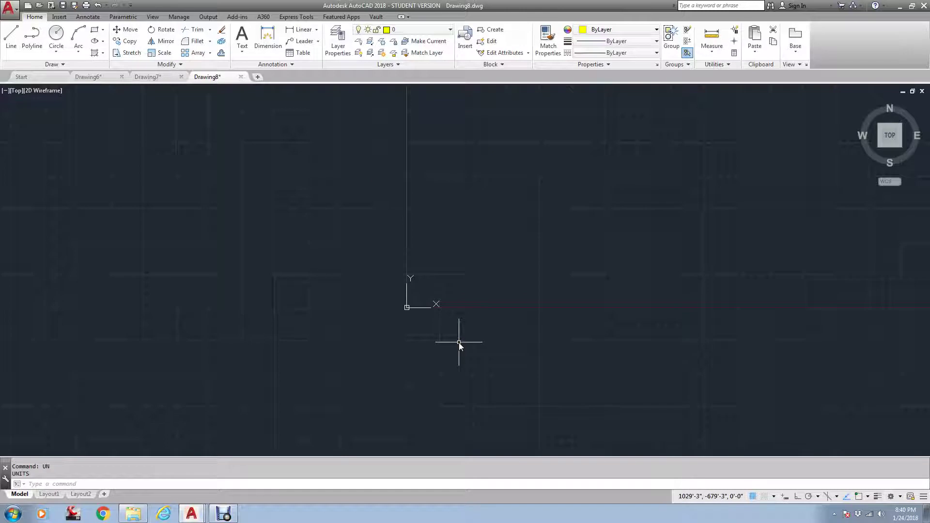